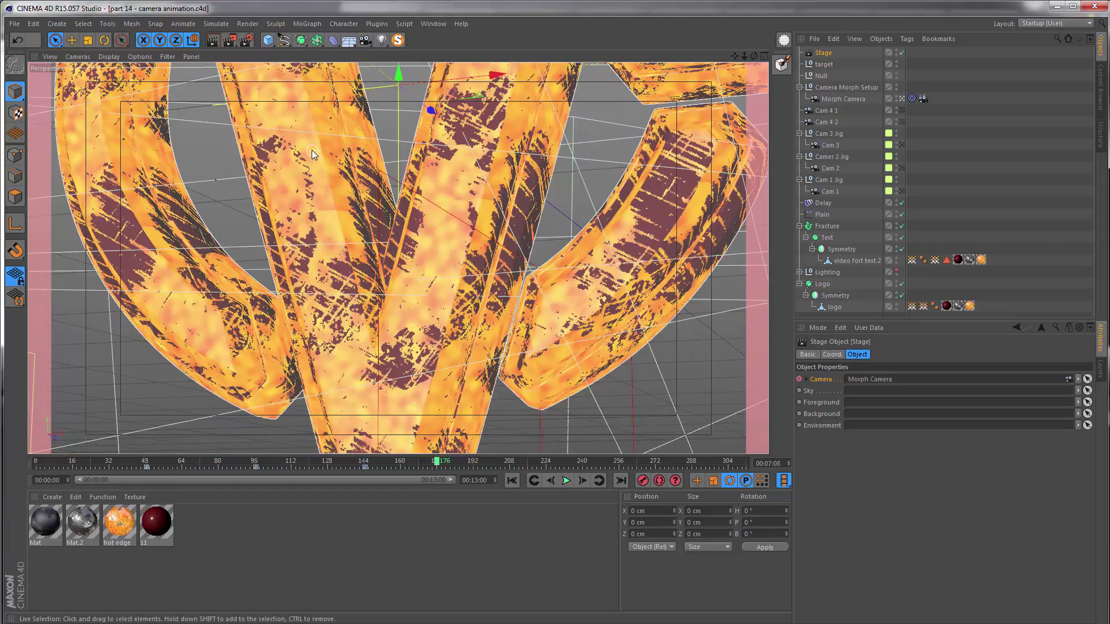
# Step: Open Render Settings and set the output resolution to 1920 x 1080
pyautogui.click(246, 41)
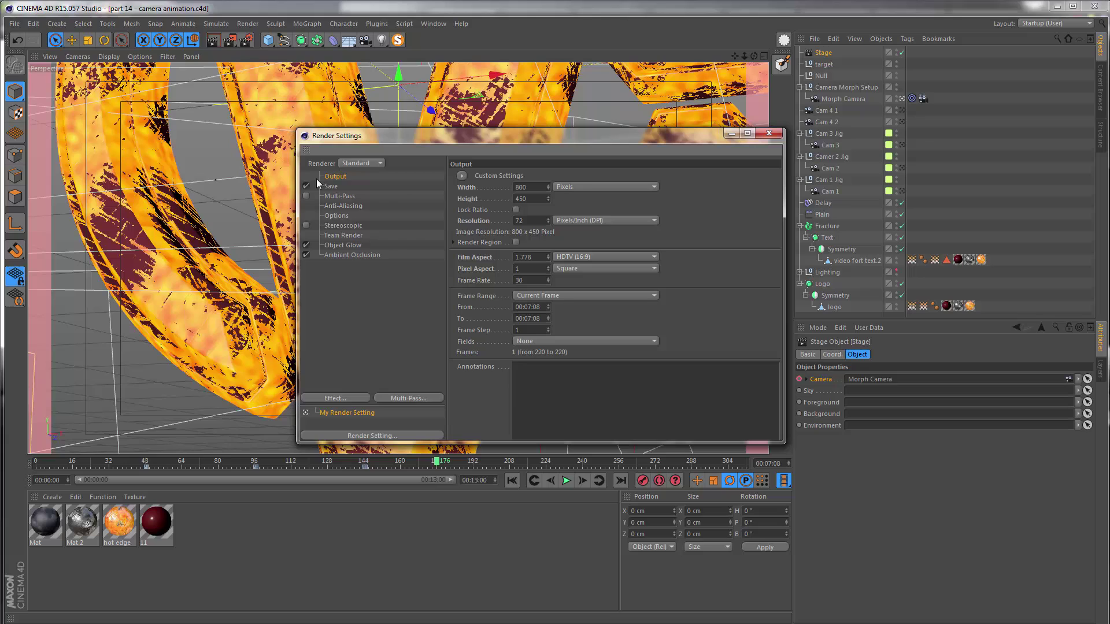
pyautogui.moveTo(528, 186); pyautogui.dragTo(494, 185)
pyautogui.write('1920')
pyautogui.press('Tab')
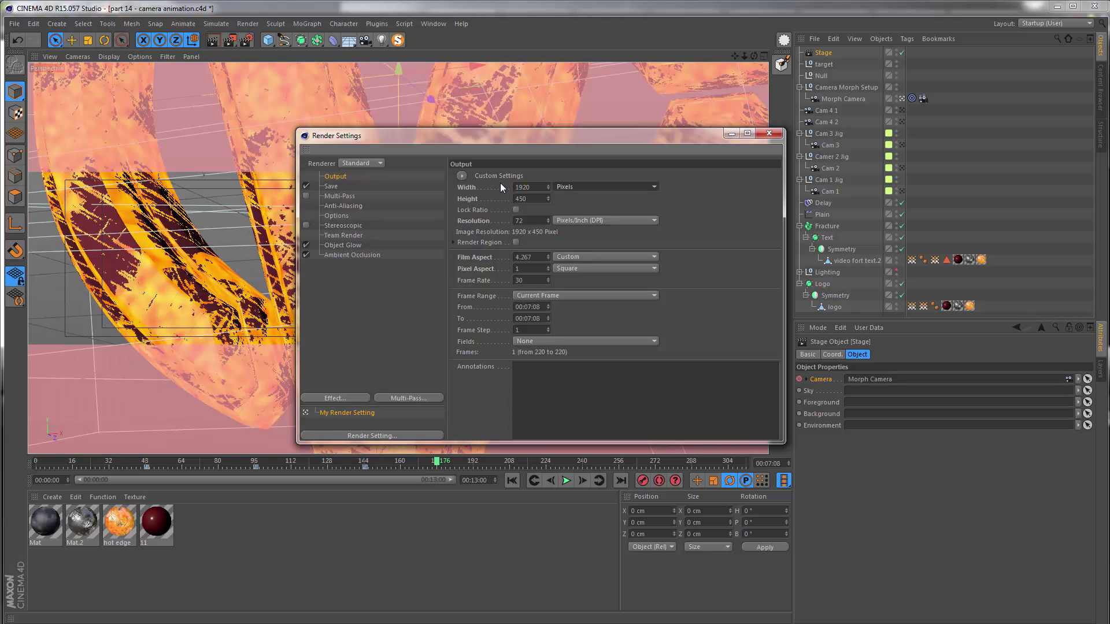
pyautogui.write('1080')
pyautogui.press('Return')
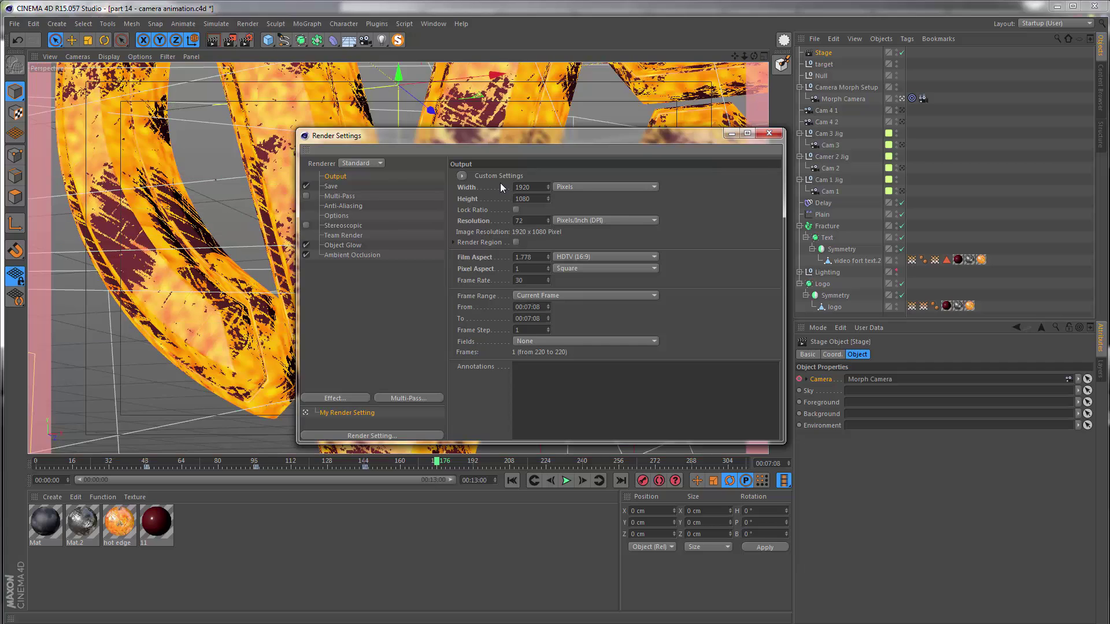
# Step: Set the frame rate to 24 fps and the frame range to All Frames
pyautogui.moveTo(530, 280); pyautogui.dragTo(486, 282)
pyautogui.write('24')
pyautogui.press('Return')
pyautogui.click(572, 296)
pyautogui.click(540, 333)
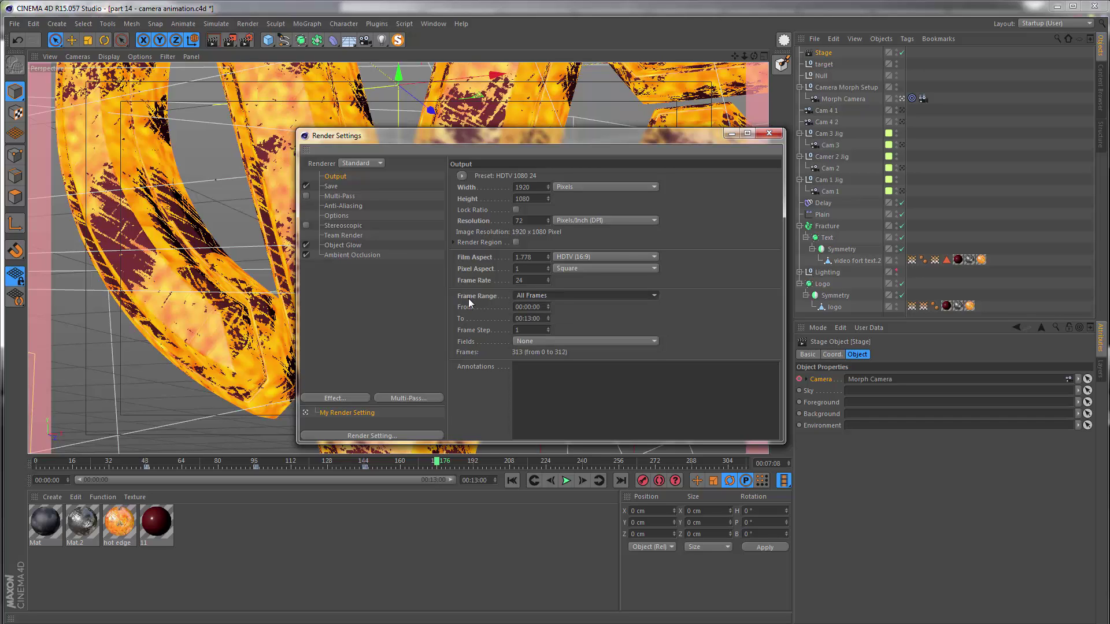
pyautogui.click(332, 186)
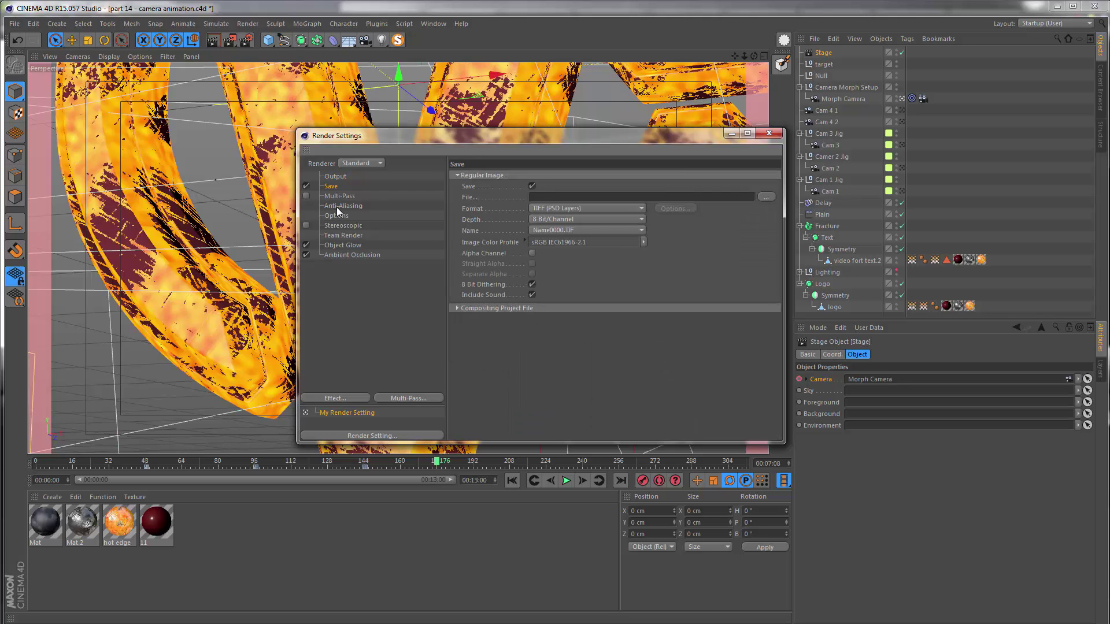
# Step: Show the Anti-Aliasing page, move Render Settings aside, and render a viewport preview of the V logo
pyautogui.click(340, 208)
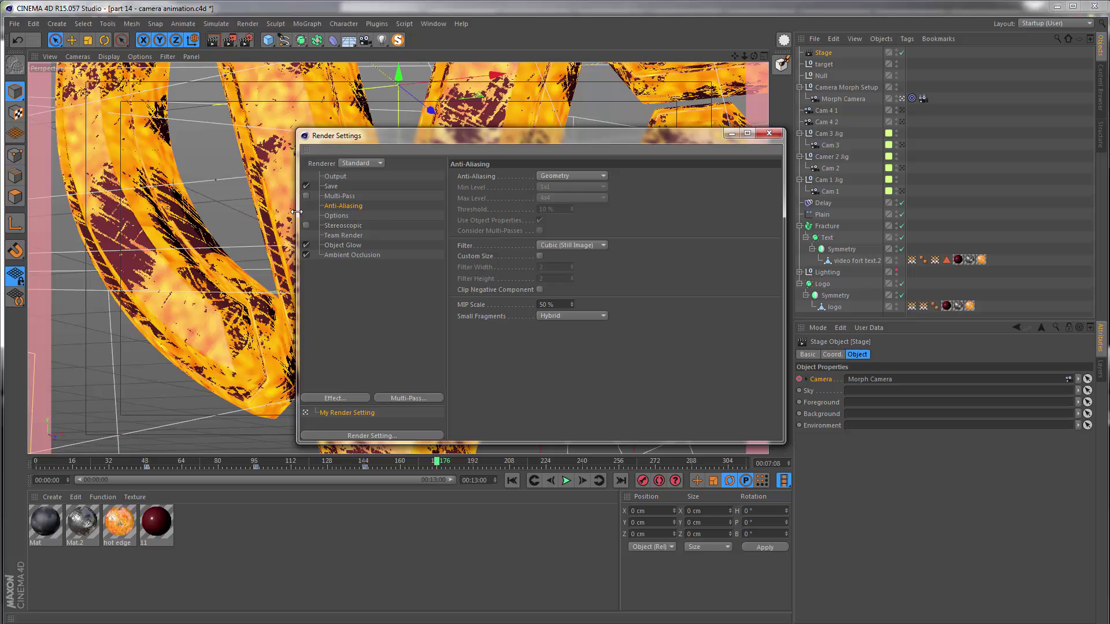
pyautogui.moveTo(296, 212); pyautogui.dragTo(431, 212)
pyautogui.moveTo(510, 149); pyautogui.dragTo(703, 142)
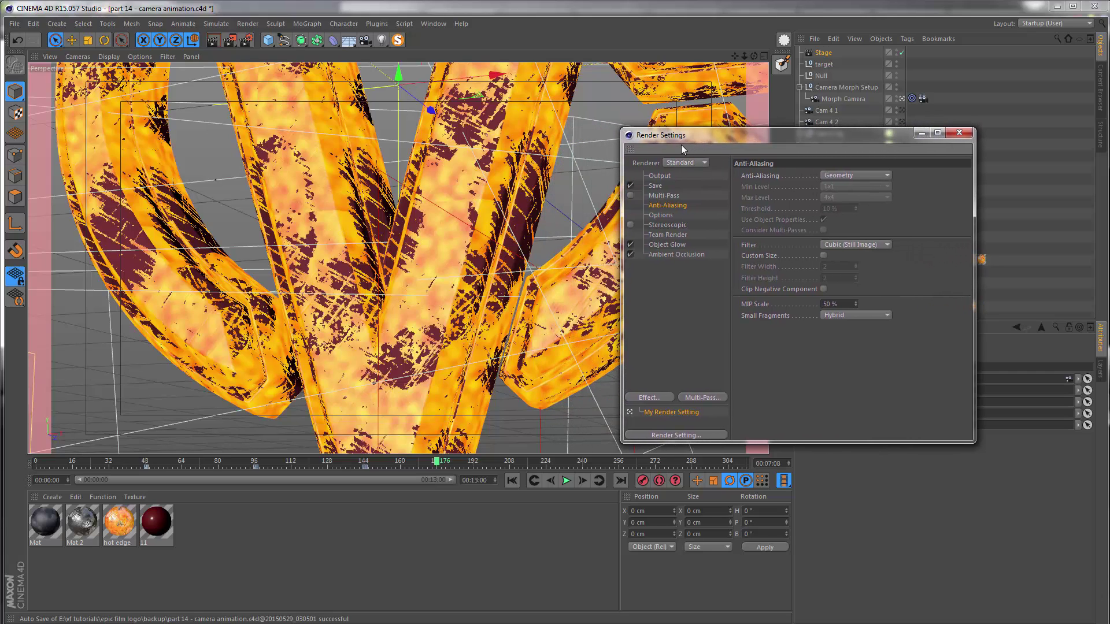
pyautogui.hotkey('ctrl', 'r')
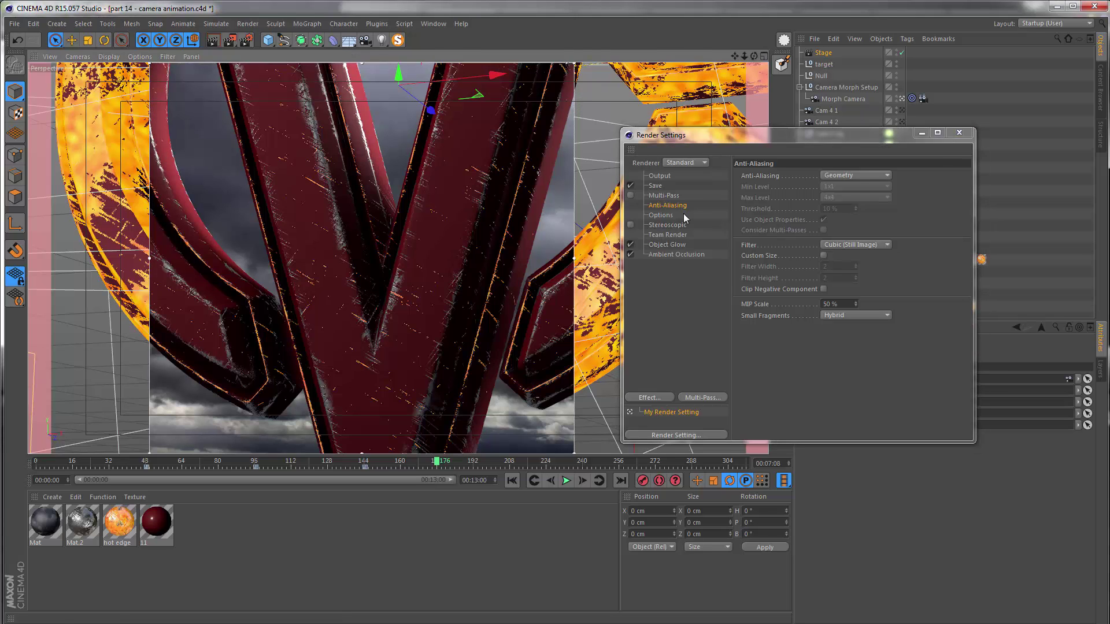
pyautogui.hotkey('ctrl', 'r')
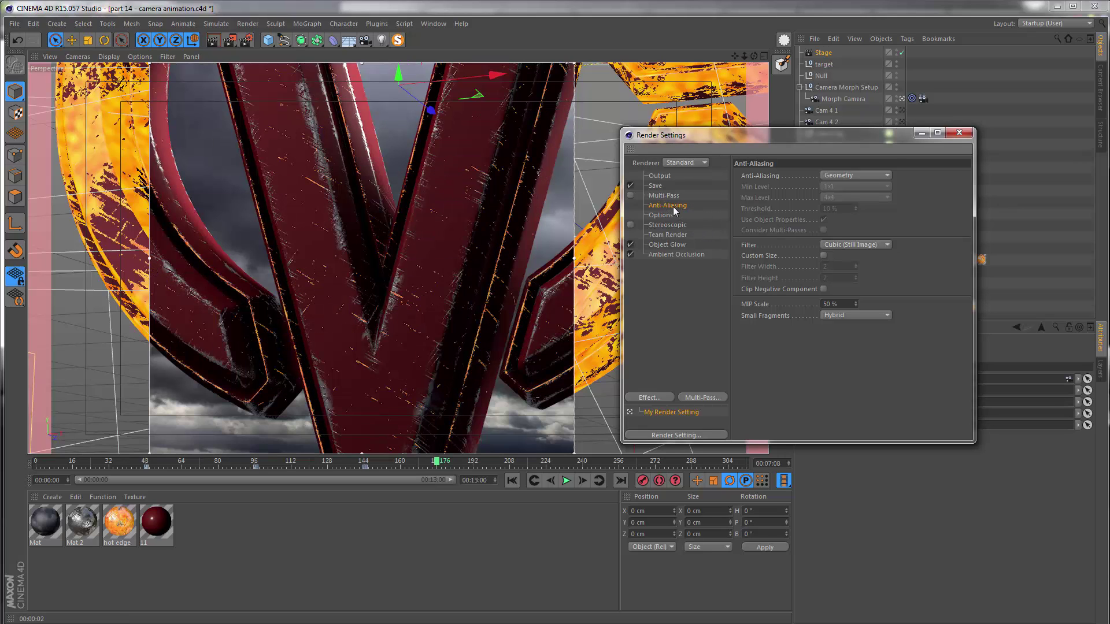
# Step: Set anti-aliasing to Best with a 5 % threshold and re-render the viewport preview
pyautogui.click(852, 176)
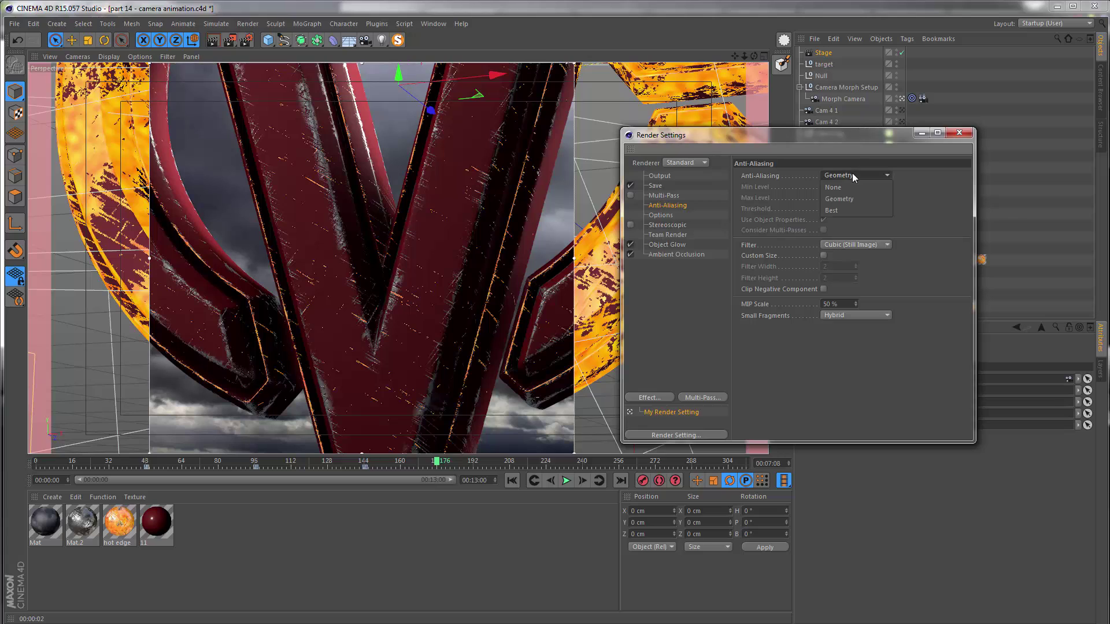
pyautogui.click(843, 208)
pyautogui.hotkey('ctrl', 'r')
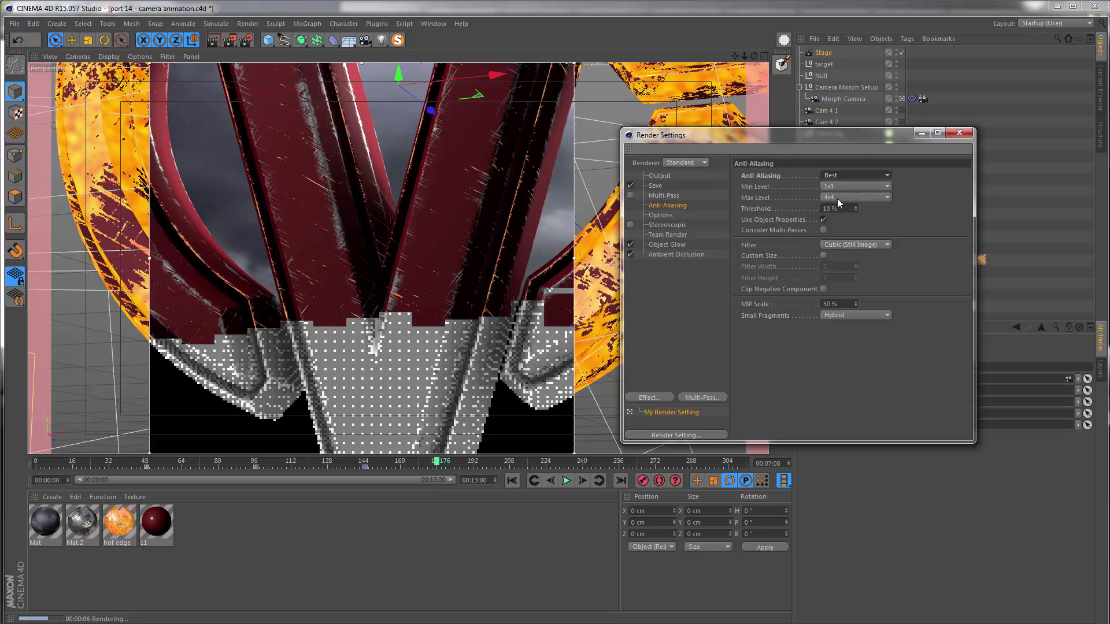
pyautogui.click(831, 208)
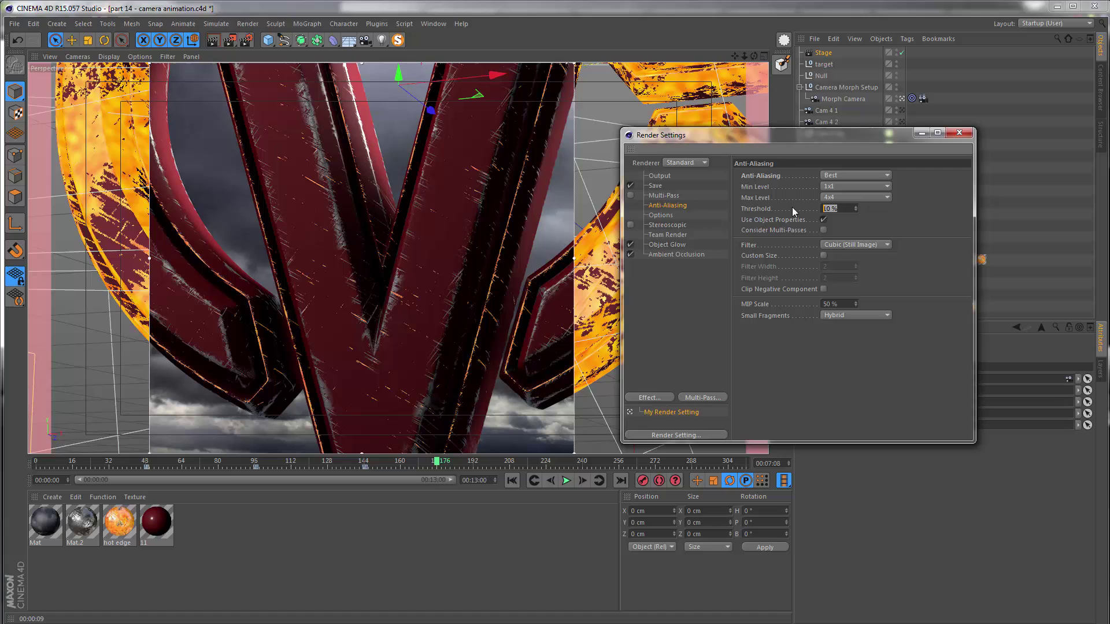
pyautogui.write('5')
pyautogui.press('Return')
pyautogui.hotkey('ctrl', 'r')
# Step: Turn off Object Glow and set the saved image format to RPF
pyautogui.click(630, 245)
pyautogui.click(655, 186)
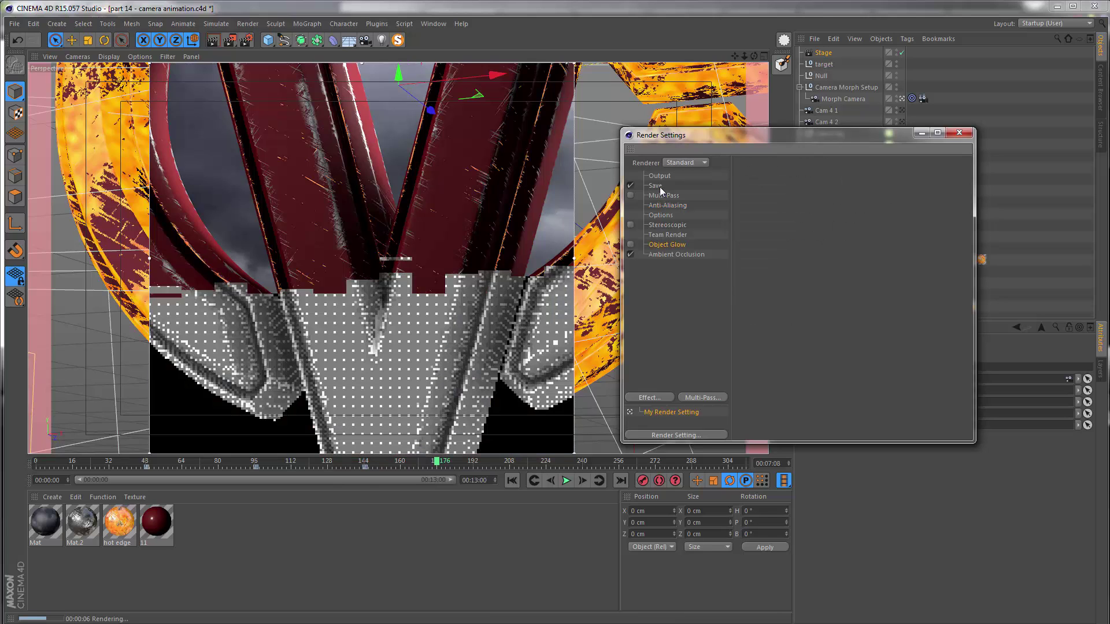
pyautogui.moveTo(717, 137); pyautogui.dragTo(602, 170)
pyautogui.click(608, 231)
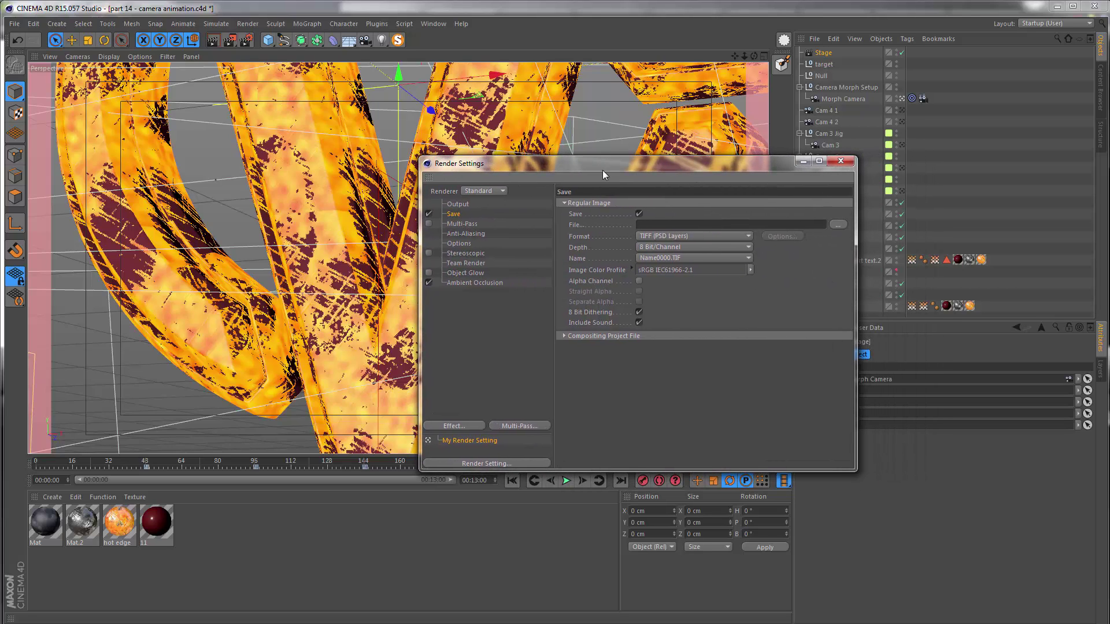
pyautogui.click(645, 236)
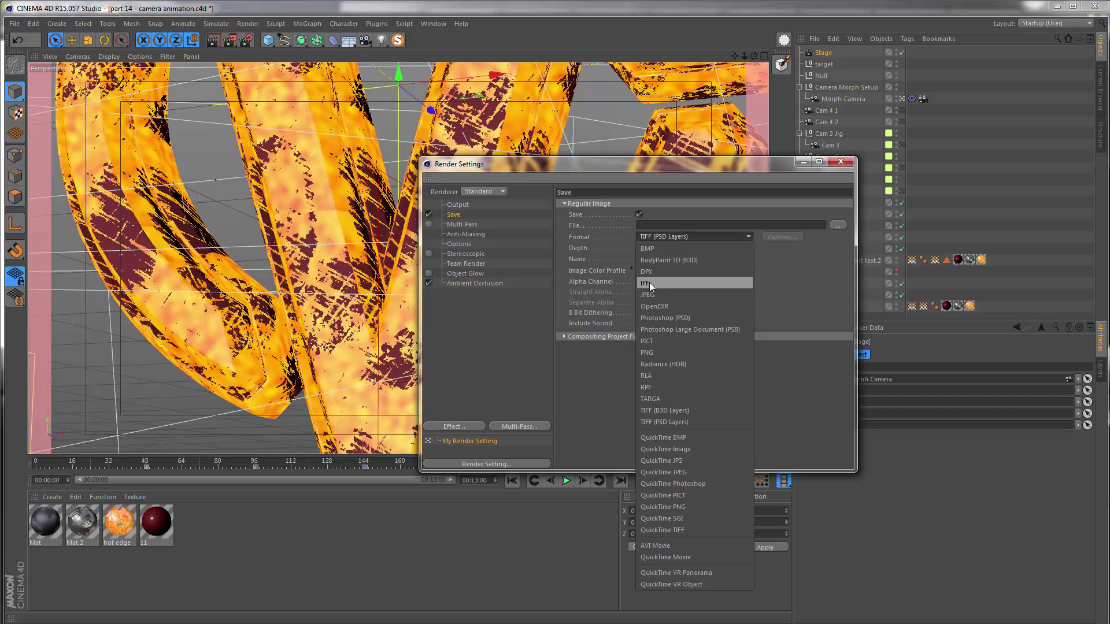
pyautogui.click(650, 388)
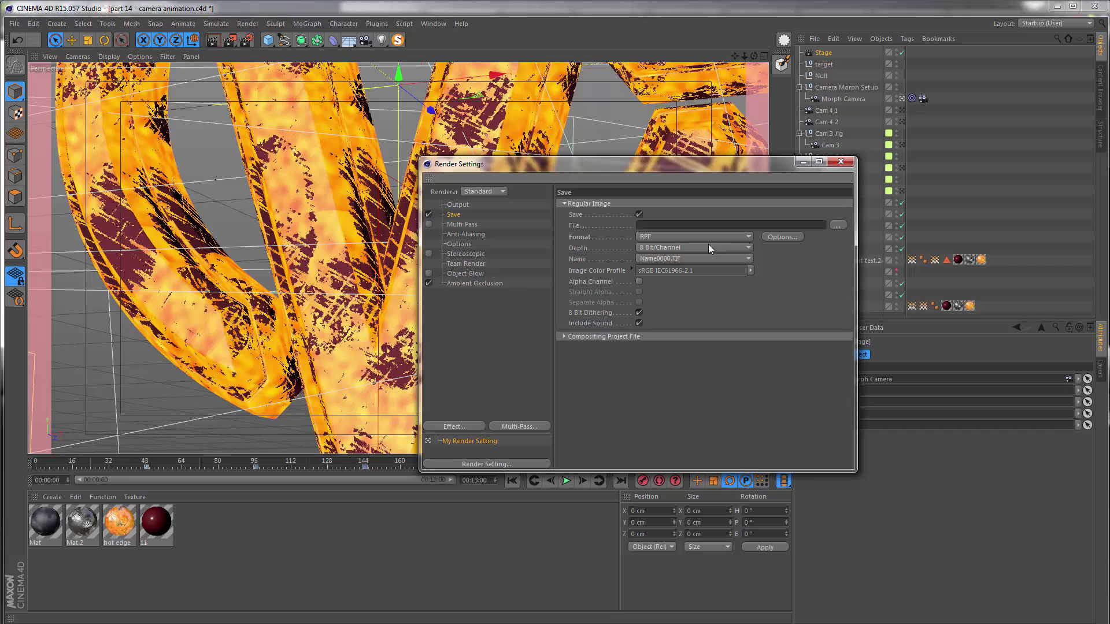
pyautogui.click(781, 237)
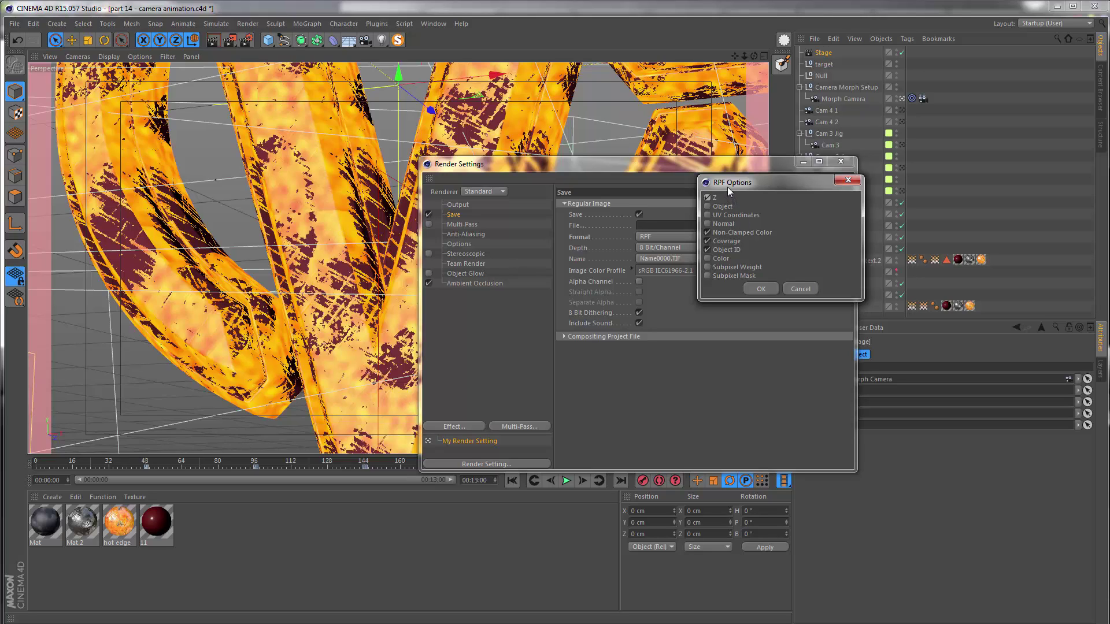
pyautogui.moveTo(727, 186); pyautogui.dragTo(713, 209)
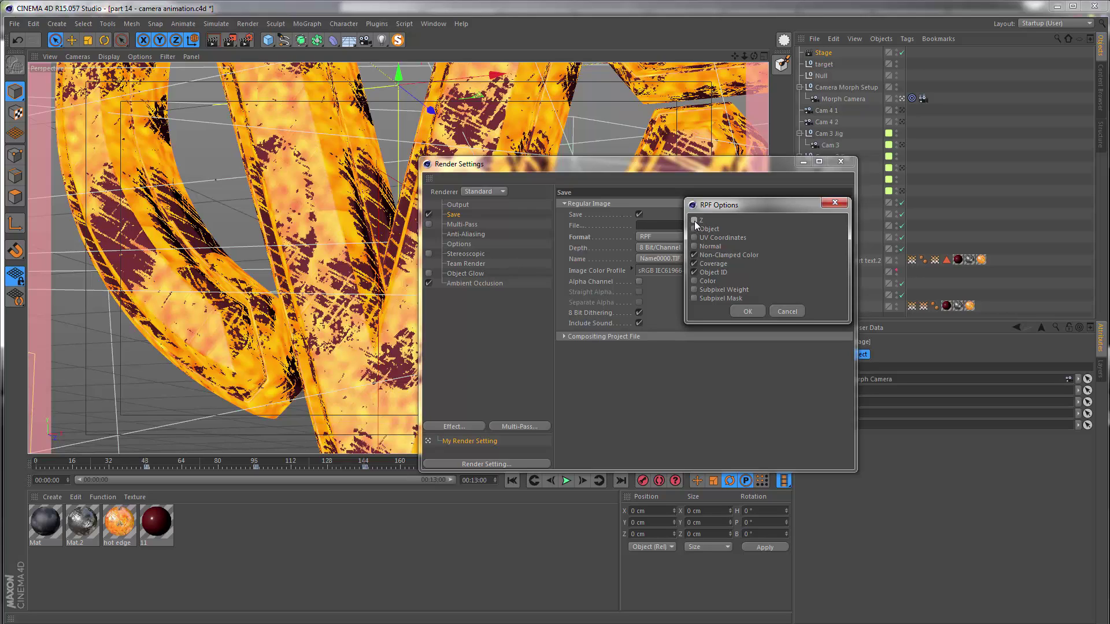
pyautogui.click(744, 309)
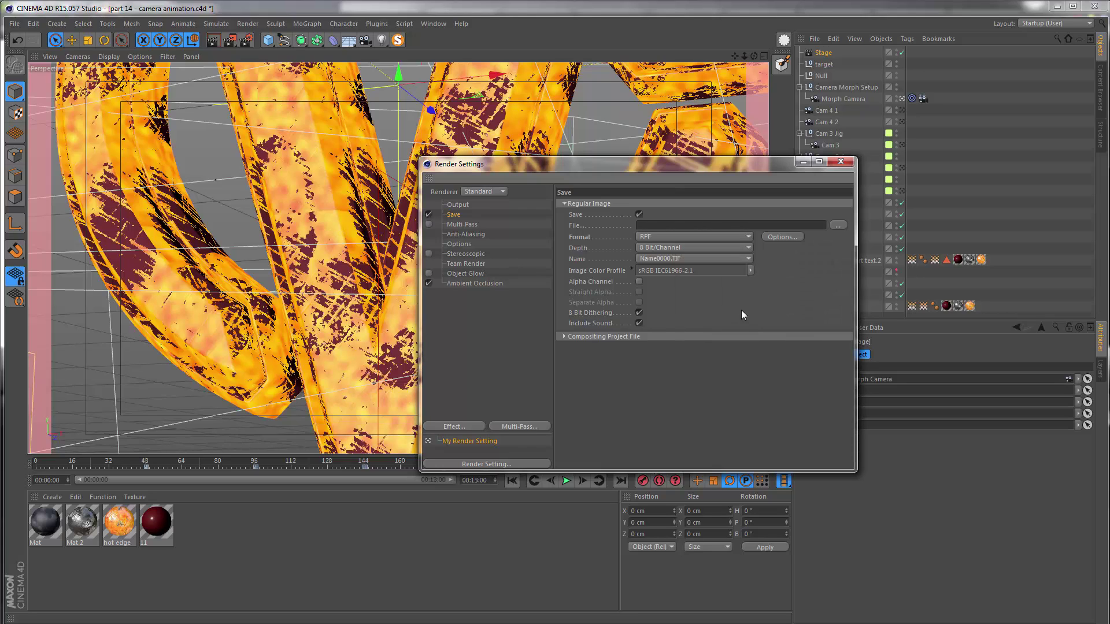
# Step: Enable Alpha Channel and set the RPF depth to 16 Bit/Channel
pyautogui.click(639, 282)
pyautogui.moveTo(578, 163); pyautogui.dragTo(583, 286)
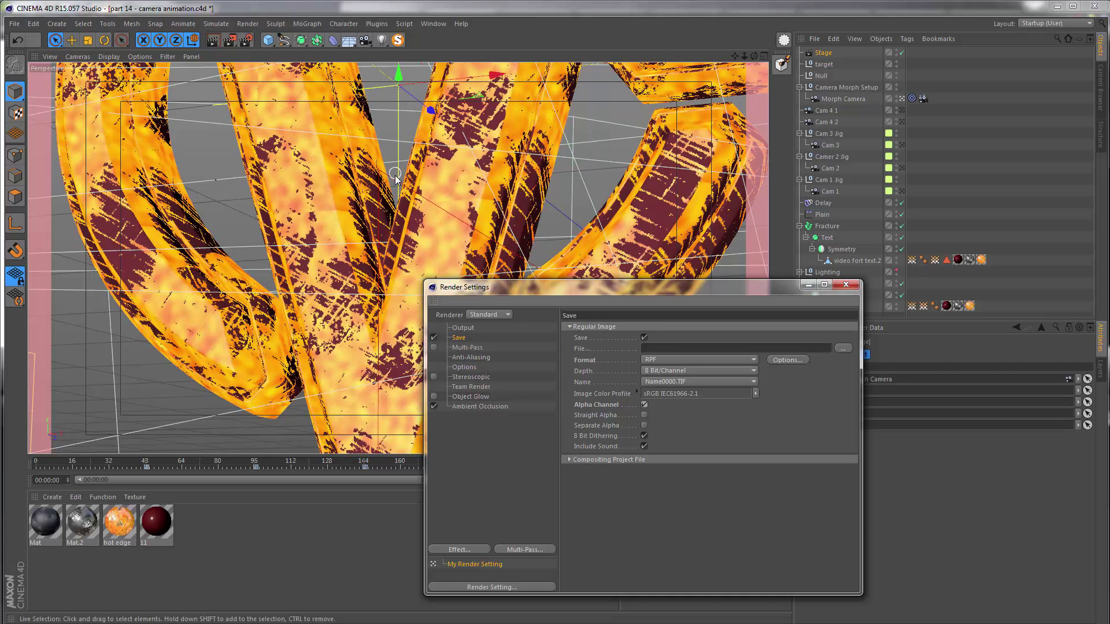
pyautogui.click(649, 373)
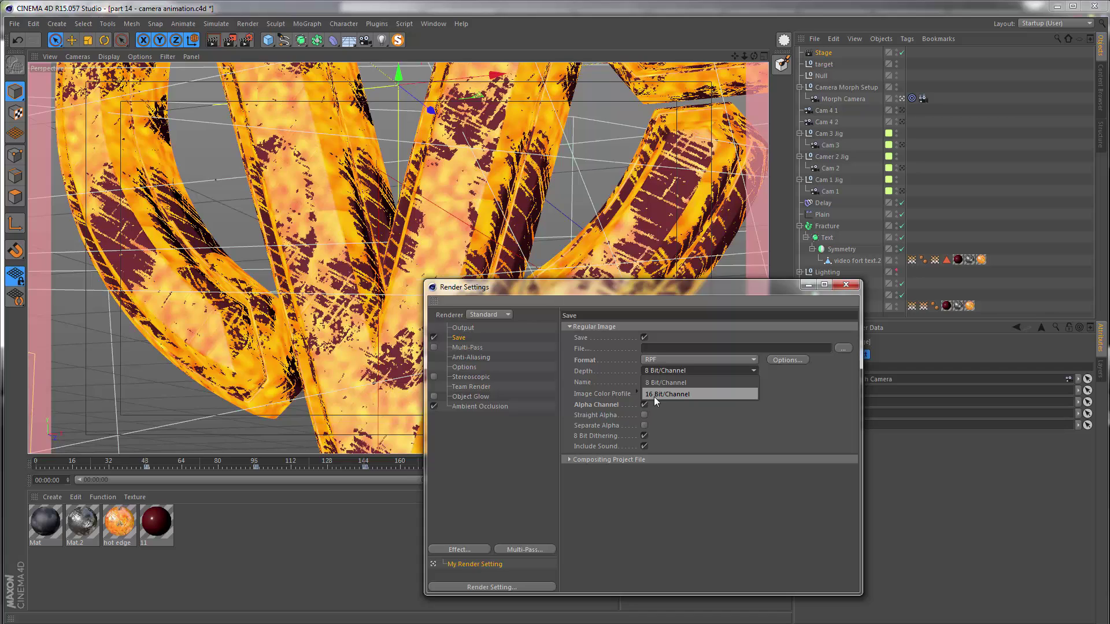
pyautogui.click(655, 396)
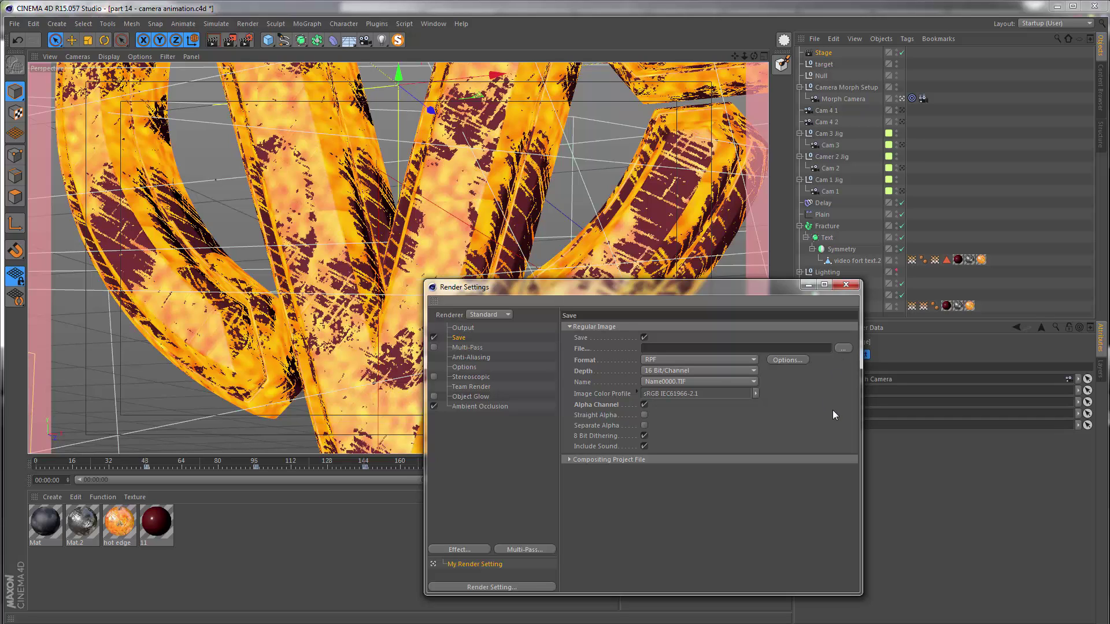
# Step: Set the save file to 'render' in the epic film logo tutorial render folder
pyautogui.click(842, 348)
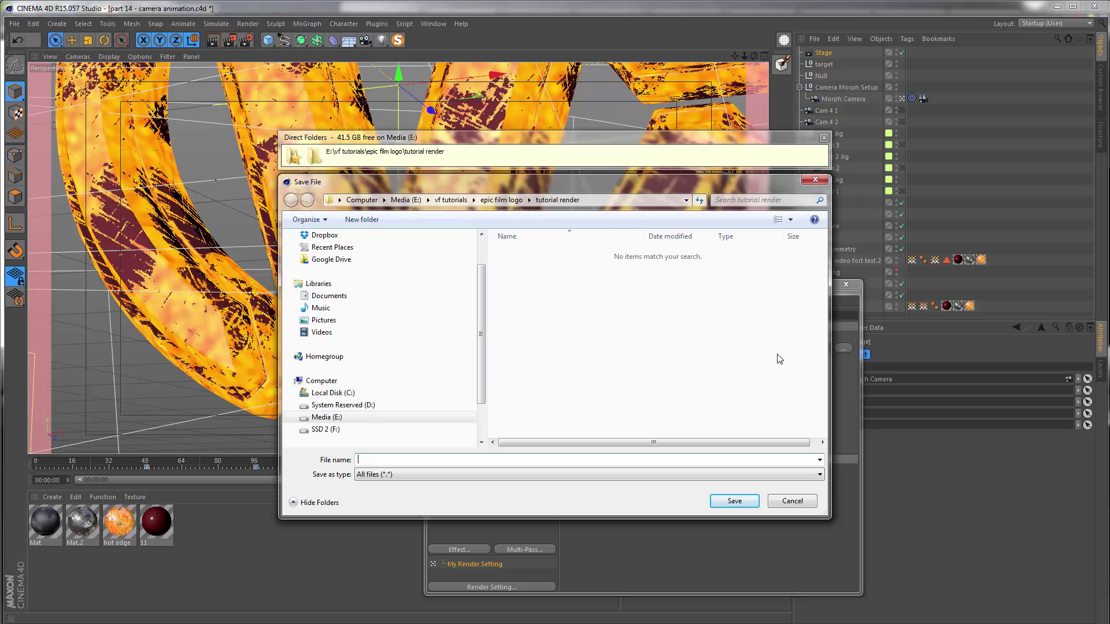
pyautogui.write('render')
pyautogui.press('Return')
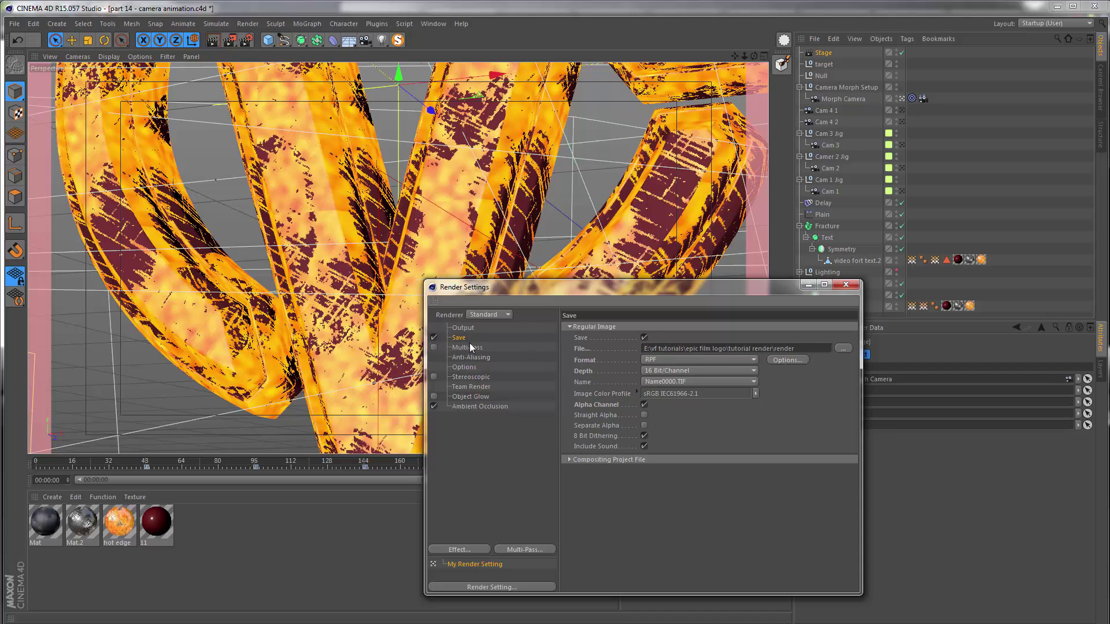
# Step: Enable Multi-Pass saving and run an interactive preview render of the logo over clouds
pyautogui.click(434, 348)
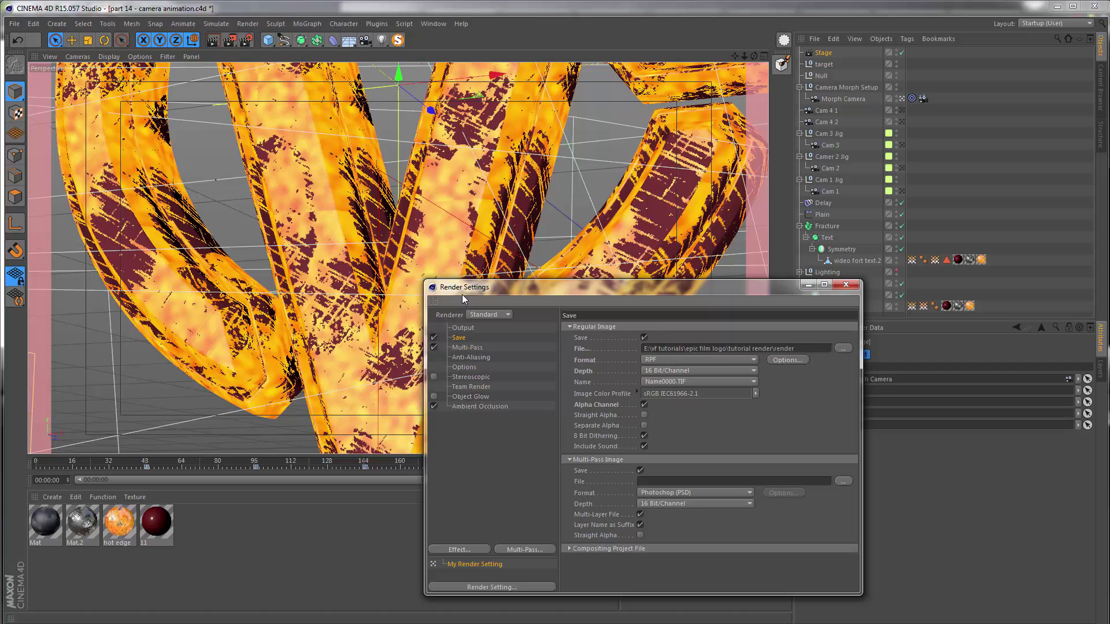
pyautogui.moveTo(456, 288); pyautogui.dragTo(646, 297)
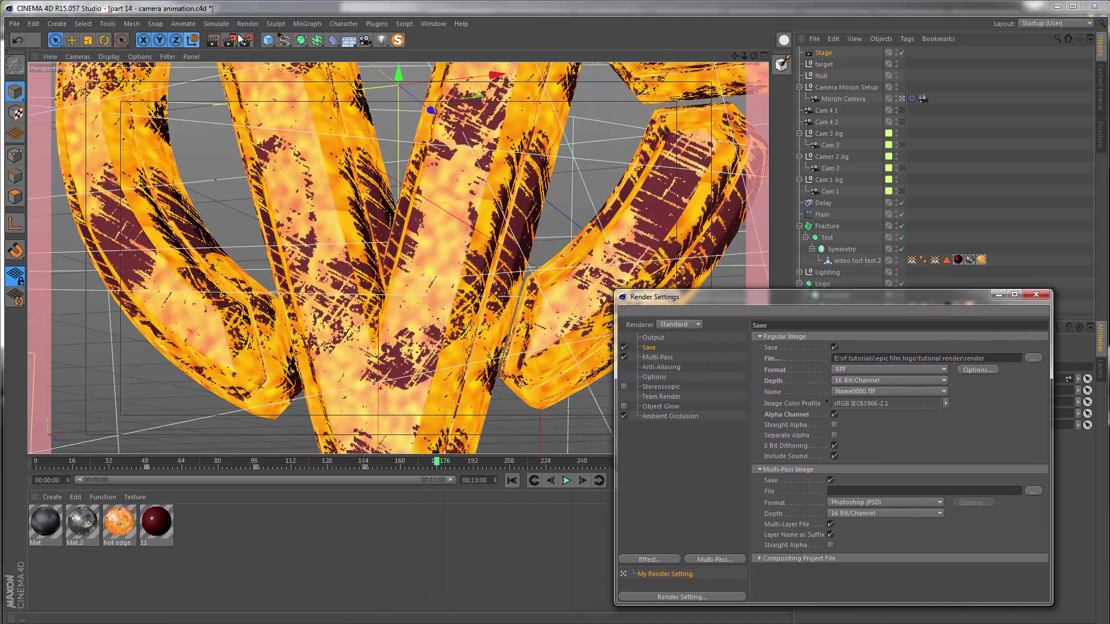
pyautogui.click(215, 40)
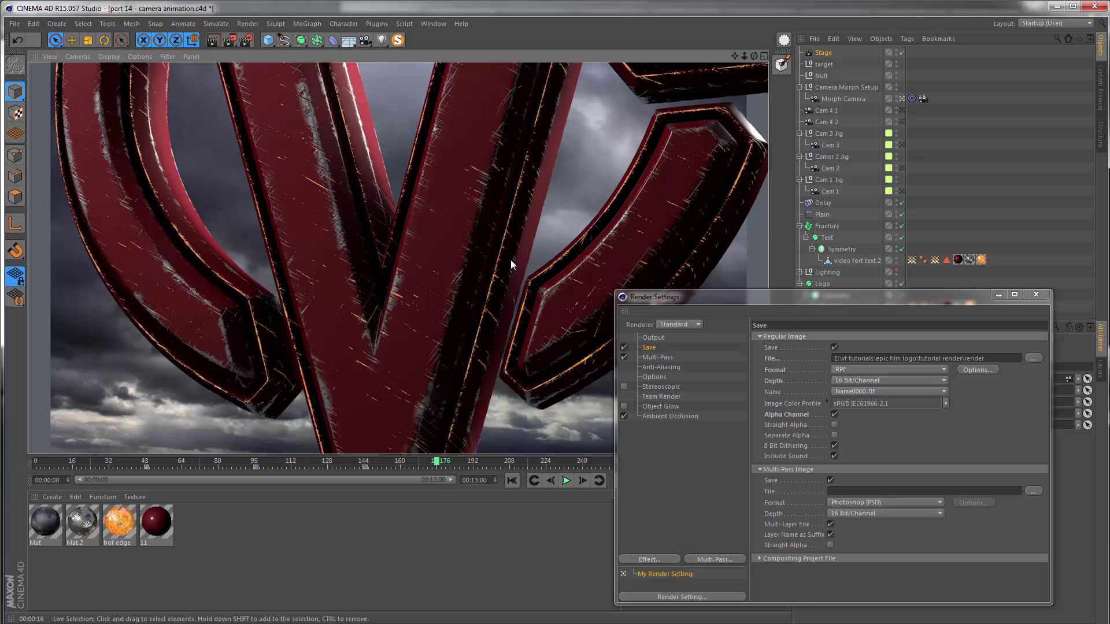
pyautogui.hotkey('alt', 'Tab')
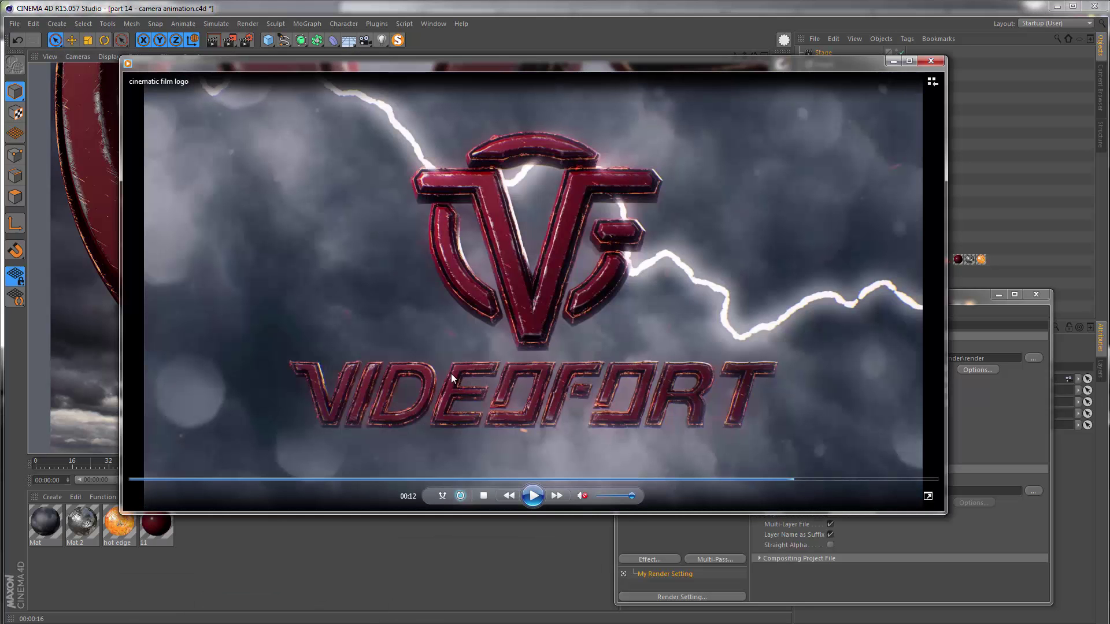
pyautogui.click(532, 496)
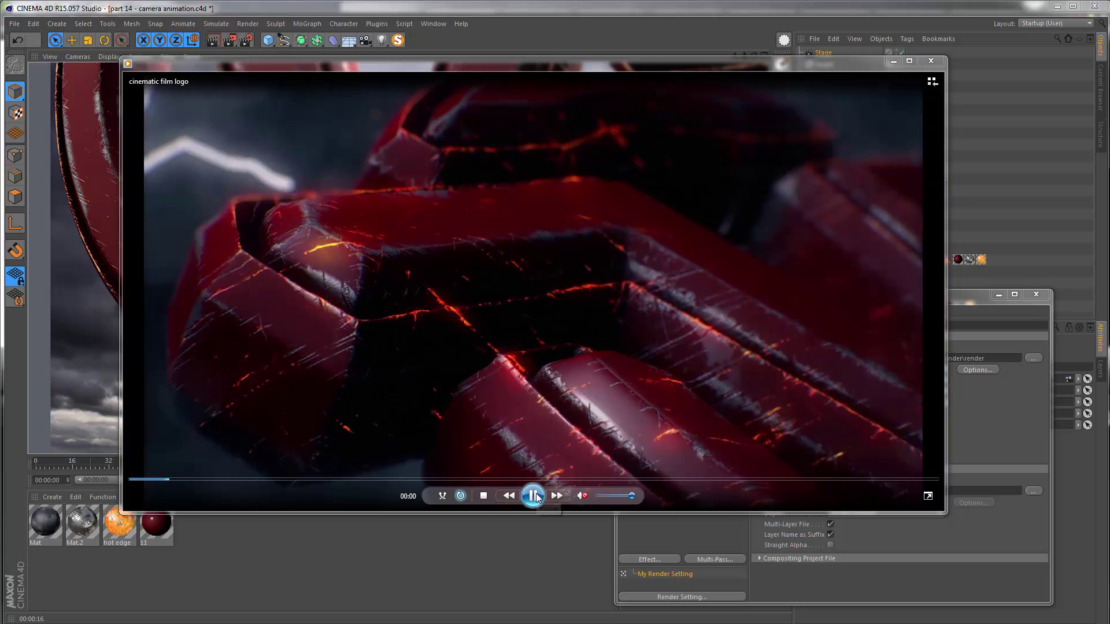
pyautogui.click(534, 496)
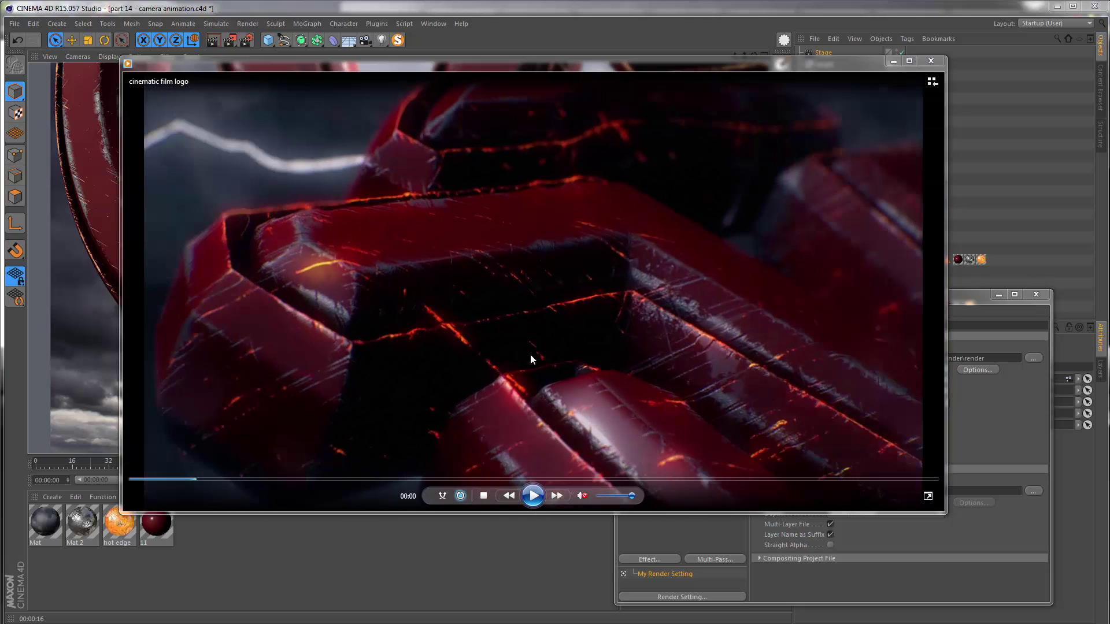
pyautogui.click(532, 495)
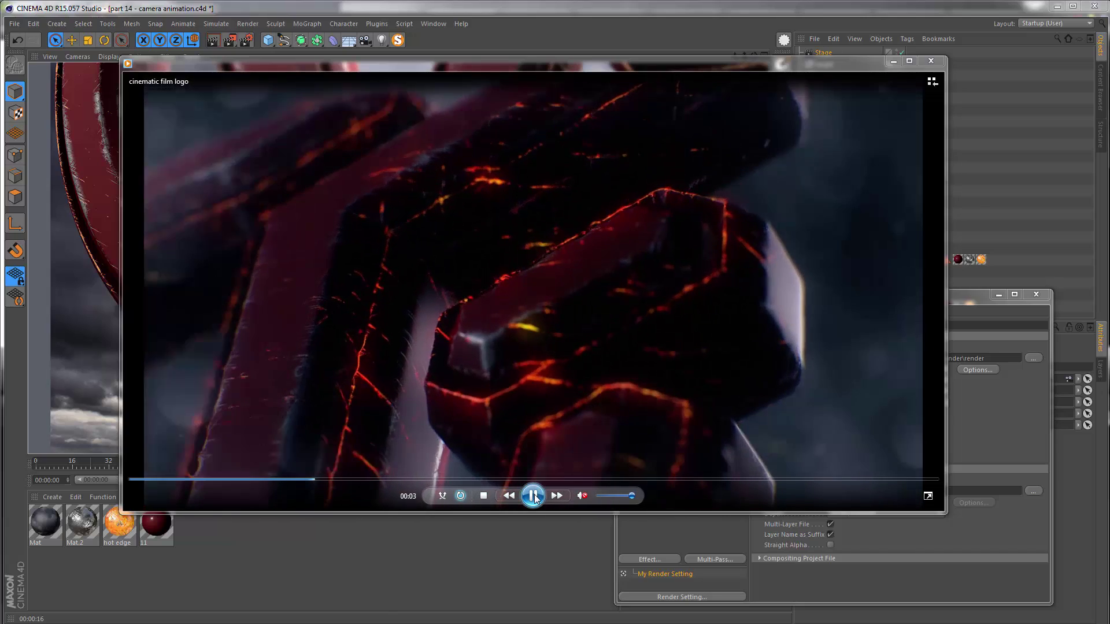
pyautogui.click(519, 367)
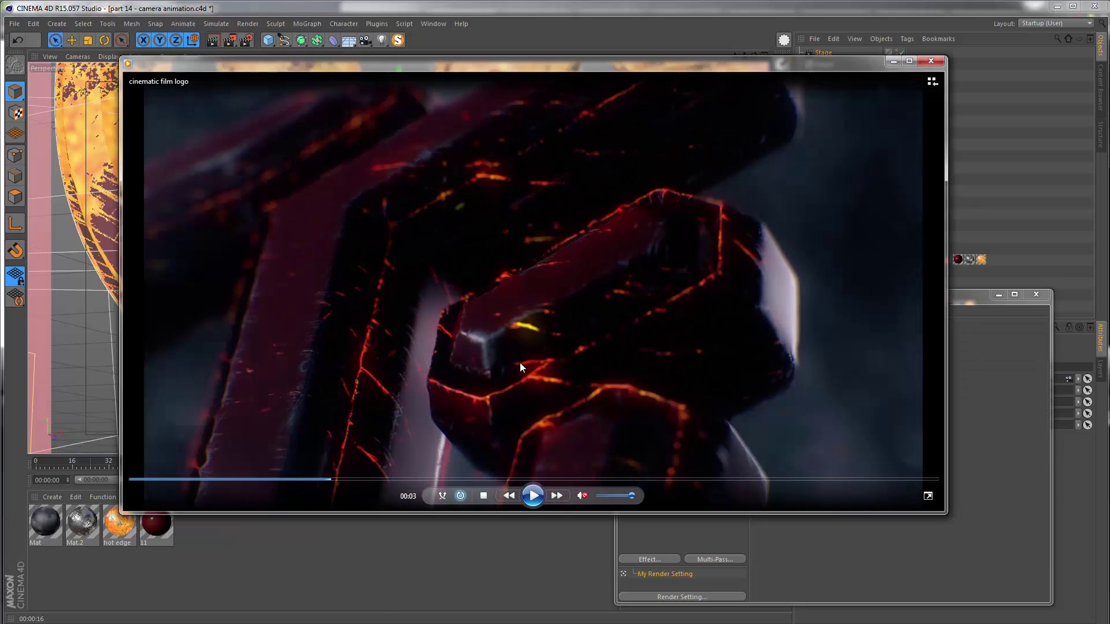
pyautogui.click(509, 522)
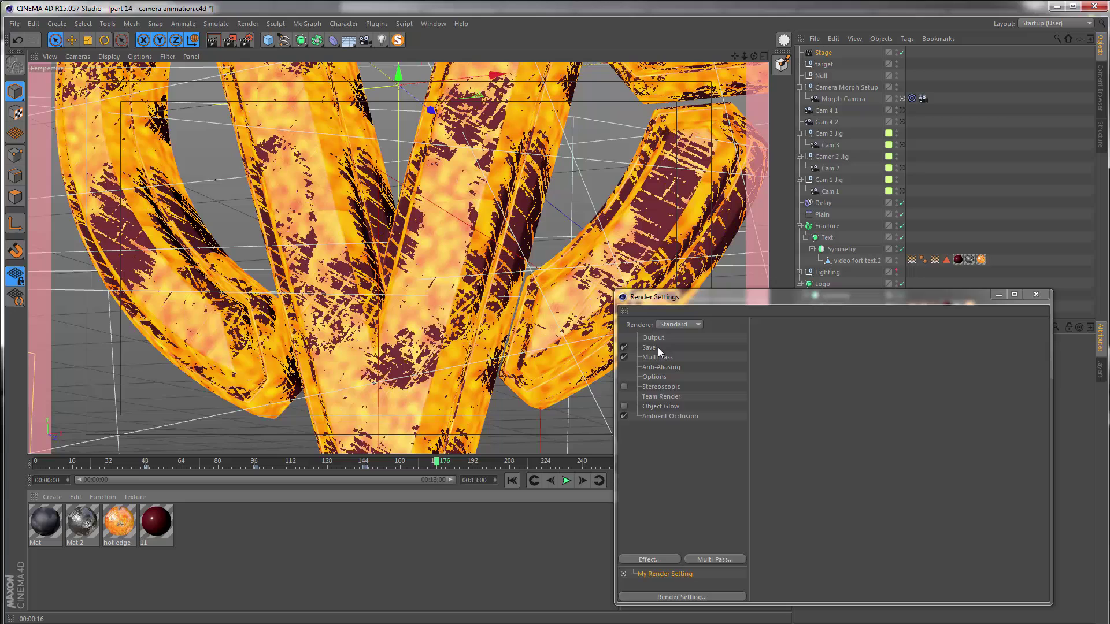
# Step: Add an Ambient pass to the Multi-Pass list
pyautogui.click(655, 358)
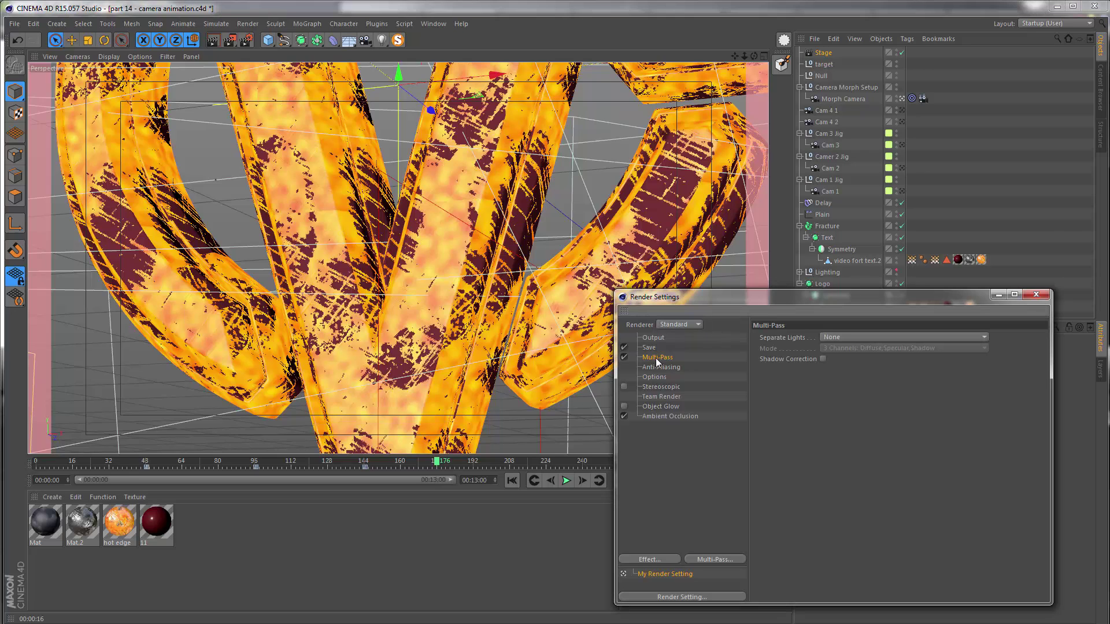
pyautogui.click(713, 559)
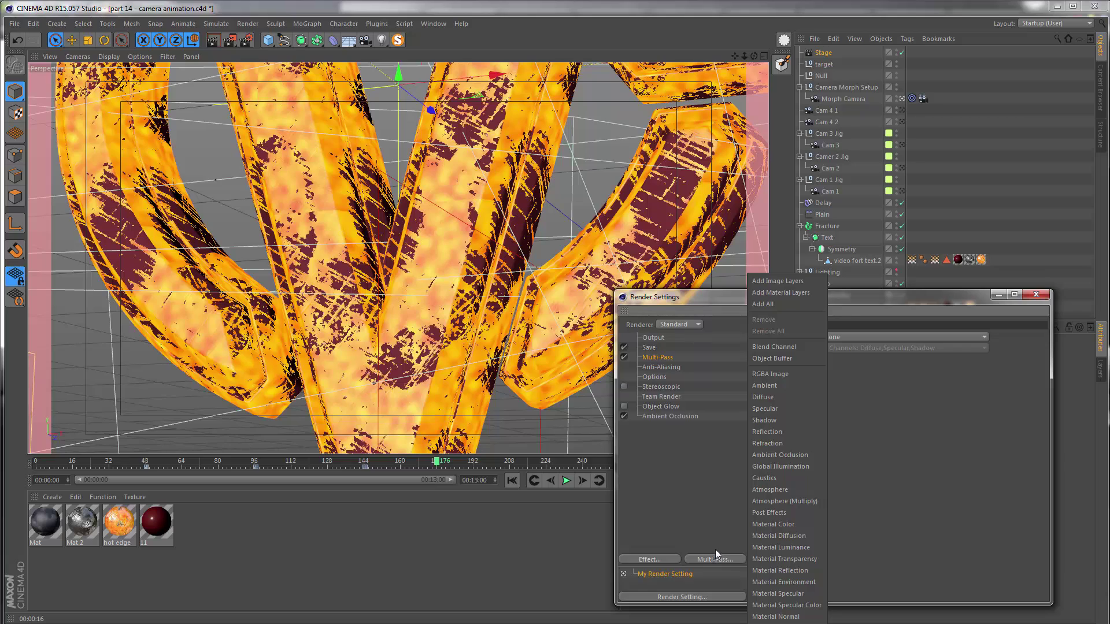
pyautogui.click(782, 388)
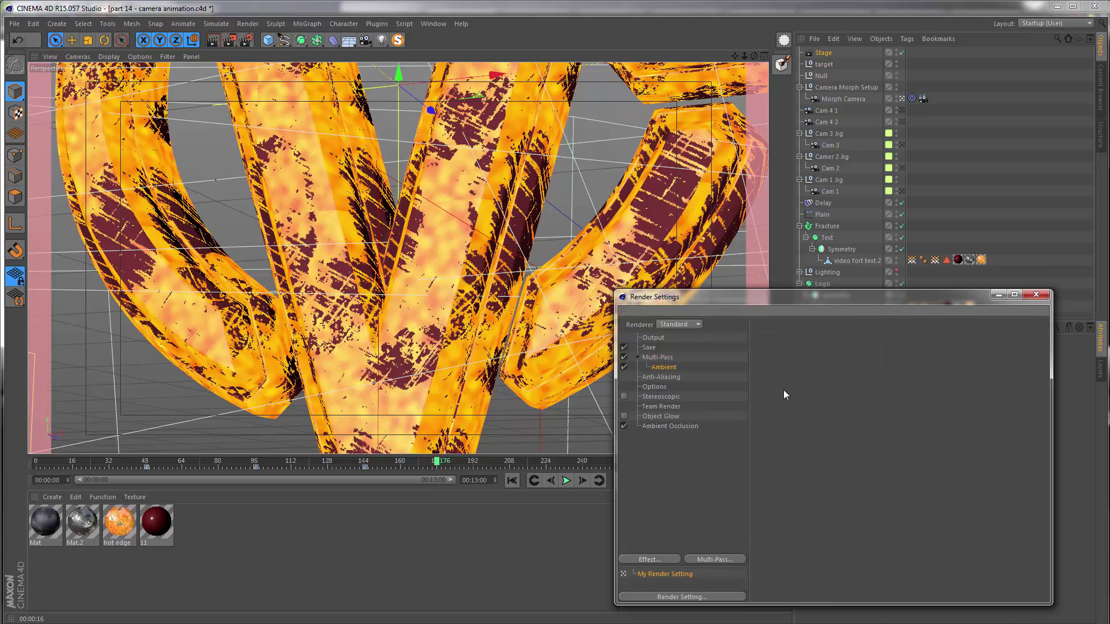
# Step: Turn off file saving, set the frame range to Current Frame, and render to the Picture Viewer
pyautogui.click(647, 350)
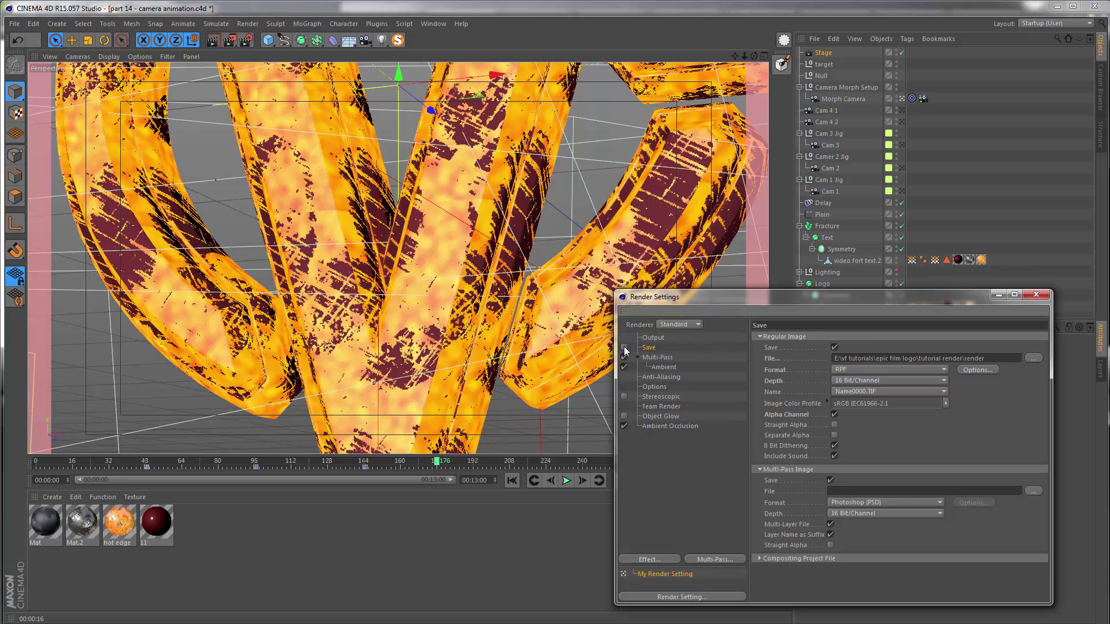
pyautogui.click(625, 348)
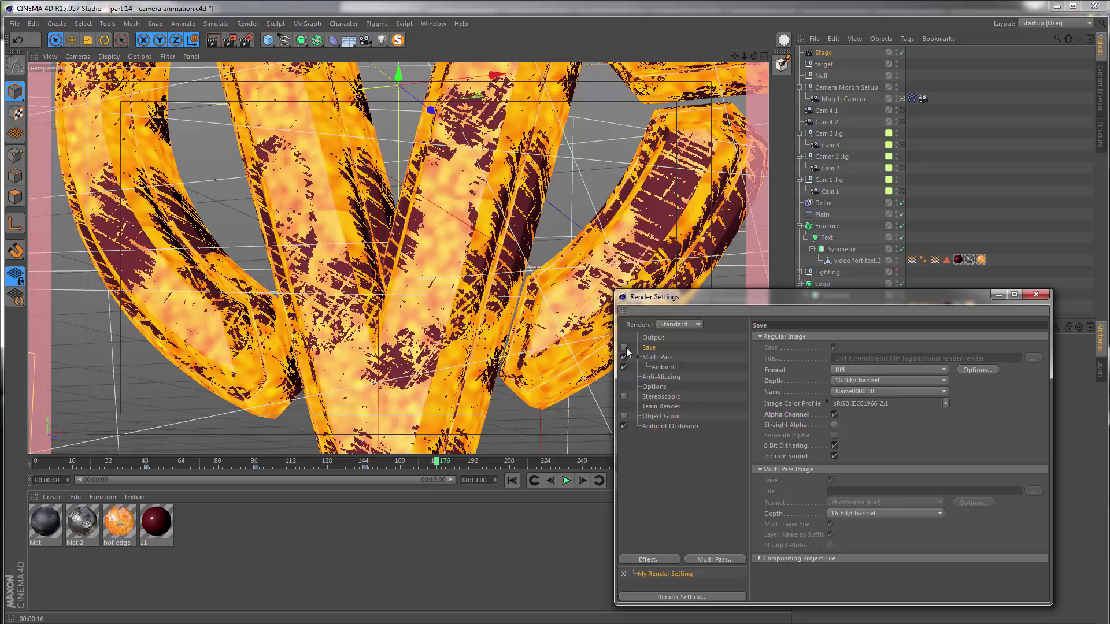
pyautogui.click(652, 340)
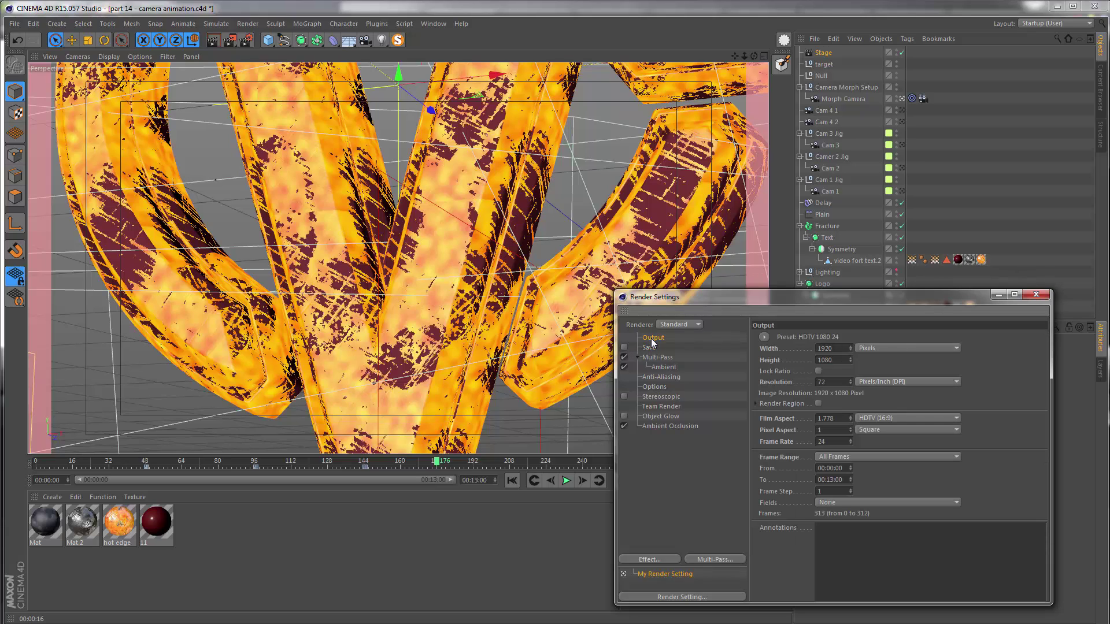
pyautogui.click(836, 459)
pyautogui.click(837, 479)
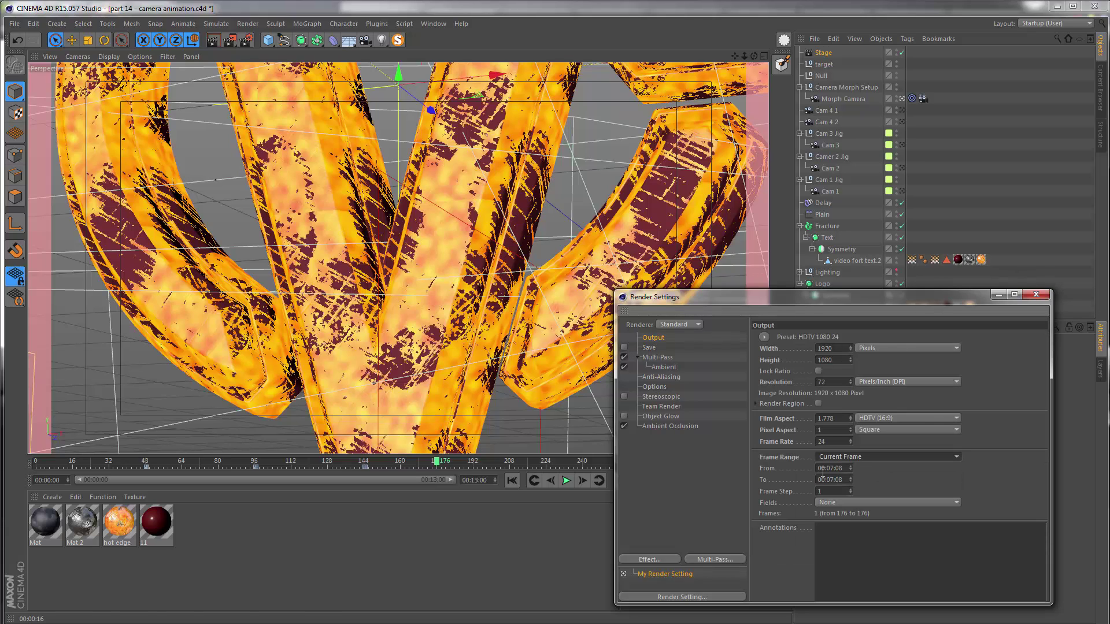
pyautogui.click(230, 40)
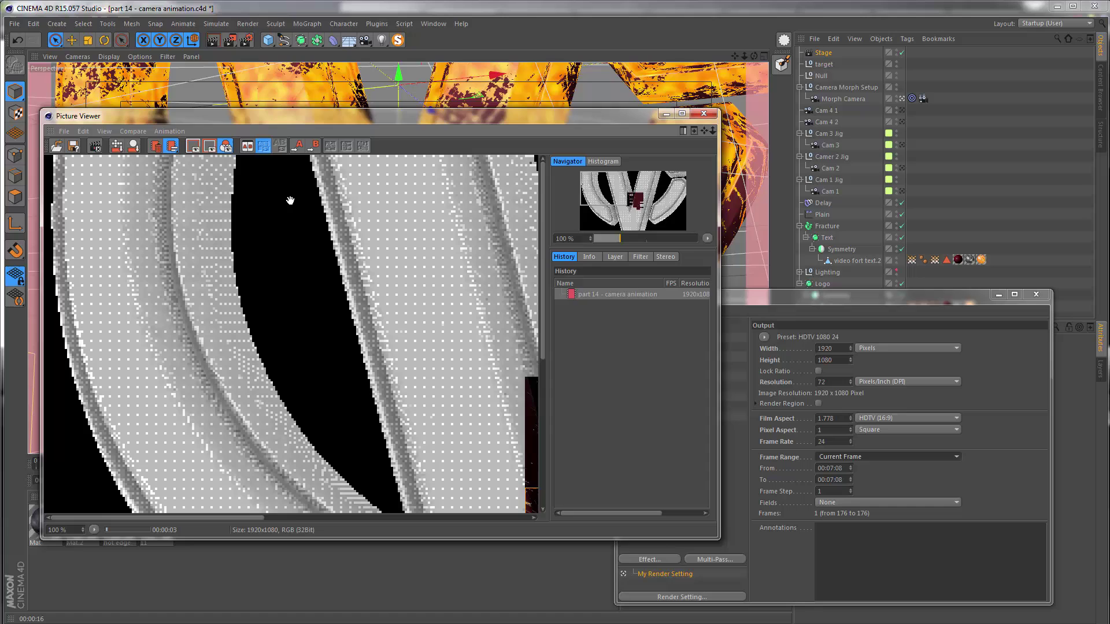
# Step: Inspect the Ambient and Alpha pass layers in the Picture Viewer, then close it
pyautogui.moveTo(289, 116); pyautogui.dragTo(343, 75)
pyautogui.moveTo(676, 153); pyautogui.dragTo(681, 211)
pyautogui.click(667, 218)
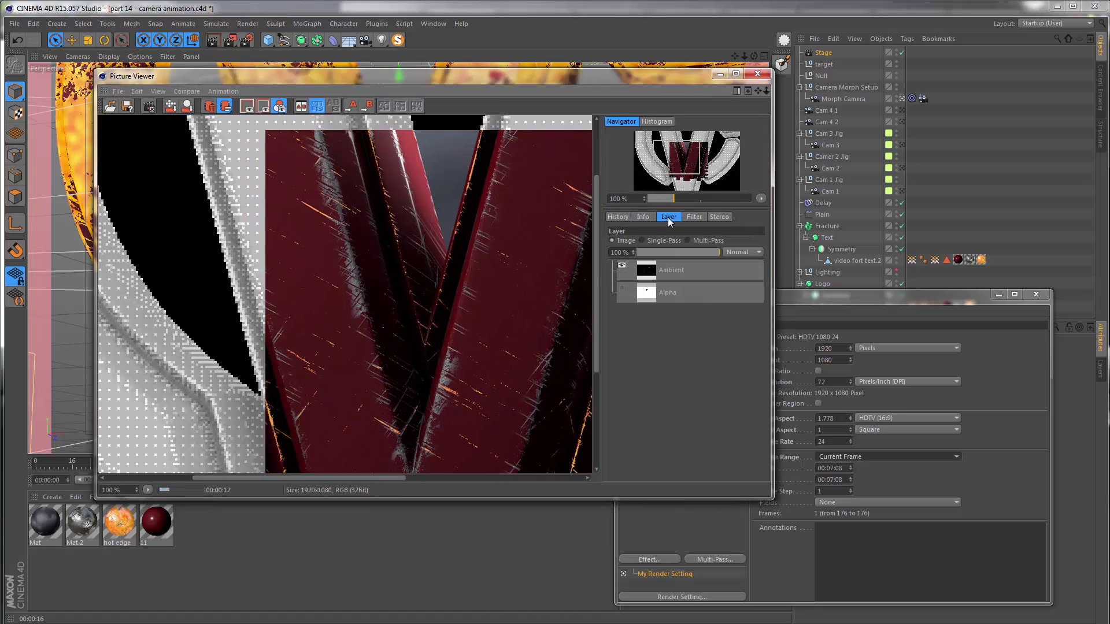
pyautogui.click(642, 240)
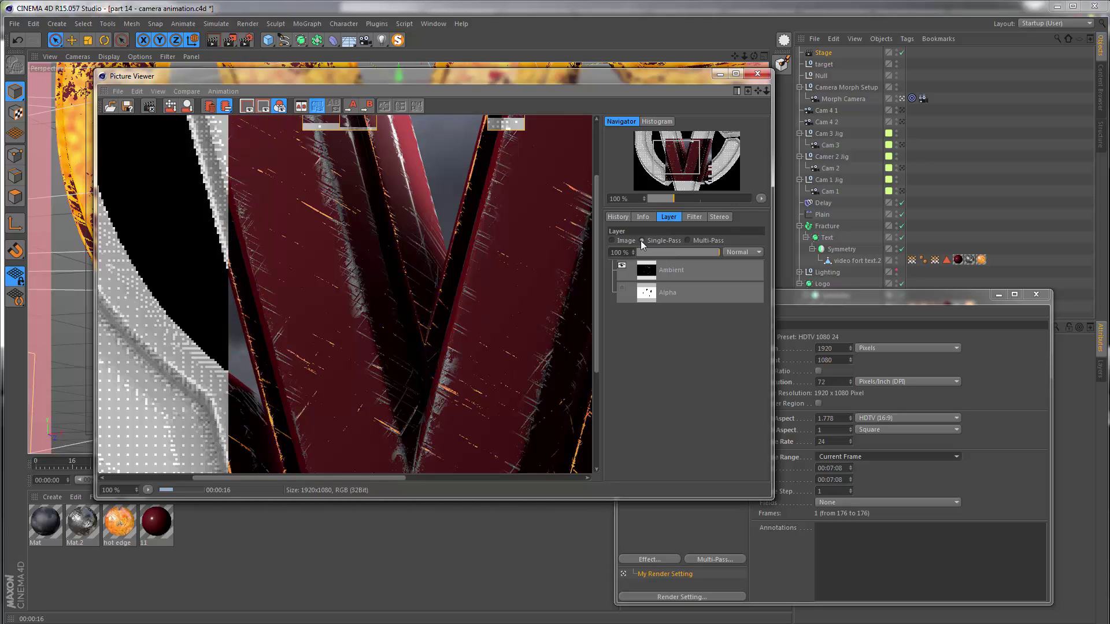
pyautogui.click(648, 271)
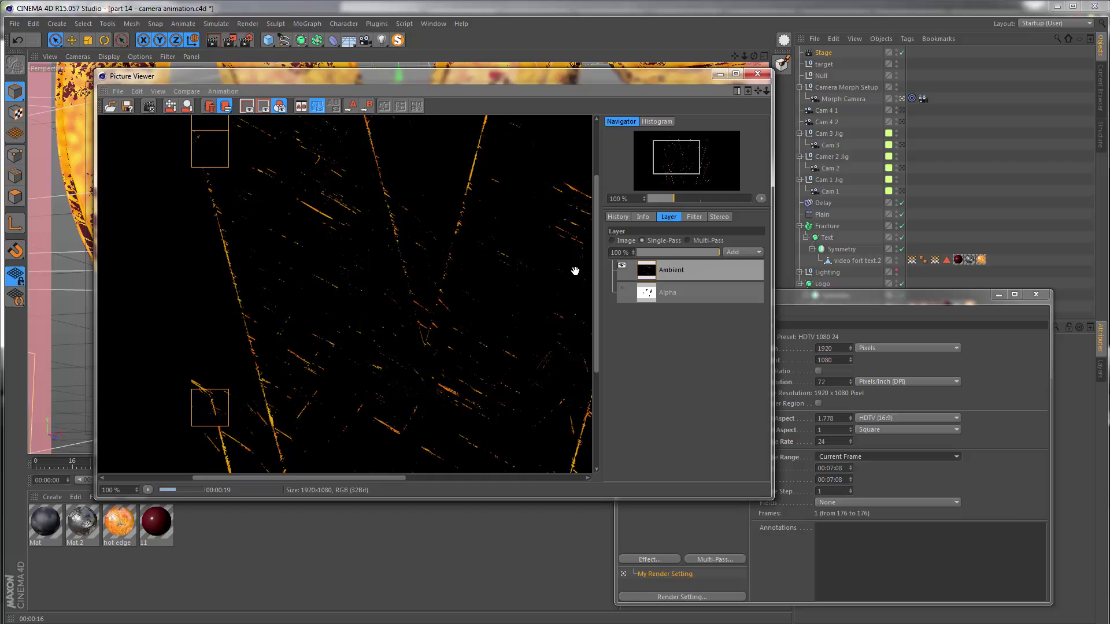
pyautogui.moveTo(516, 304); pyautogui.dragTo(513, 224)
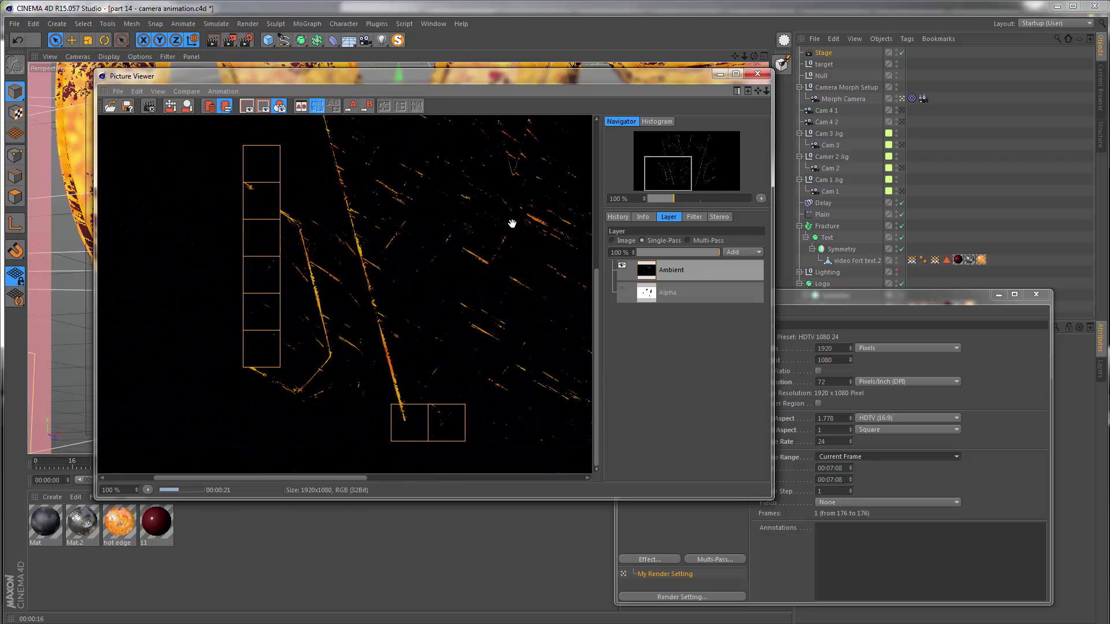
pyautogui.moveTo(426, 218); pyautogui.dragTo(396, 215)
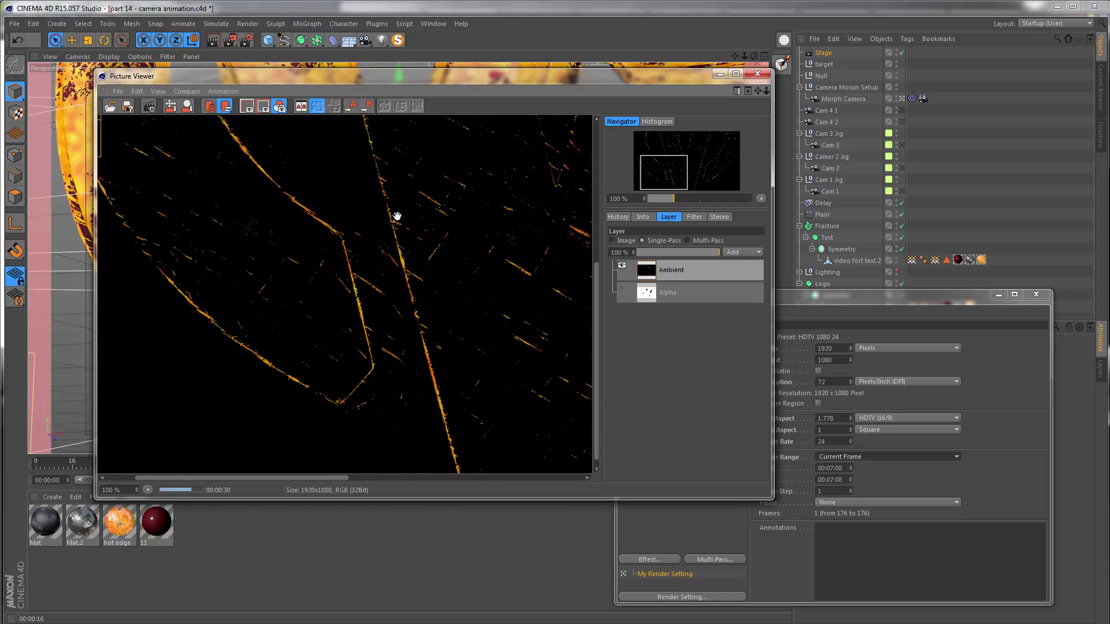
pyautogui.moveTo(573, 306); pyautogui.dragTo(282, 372)
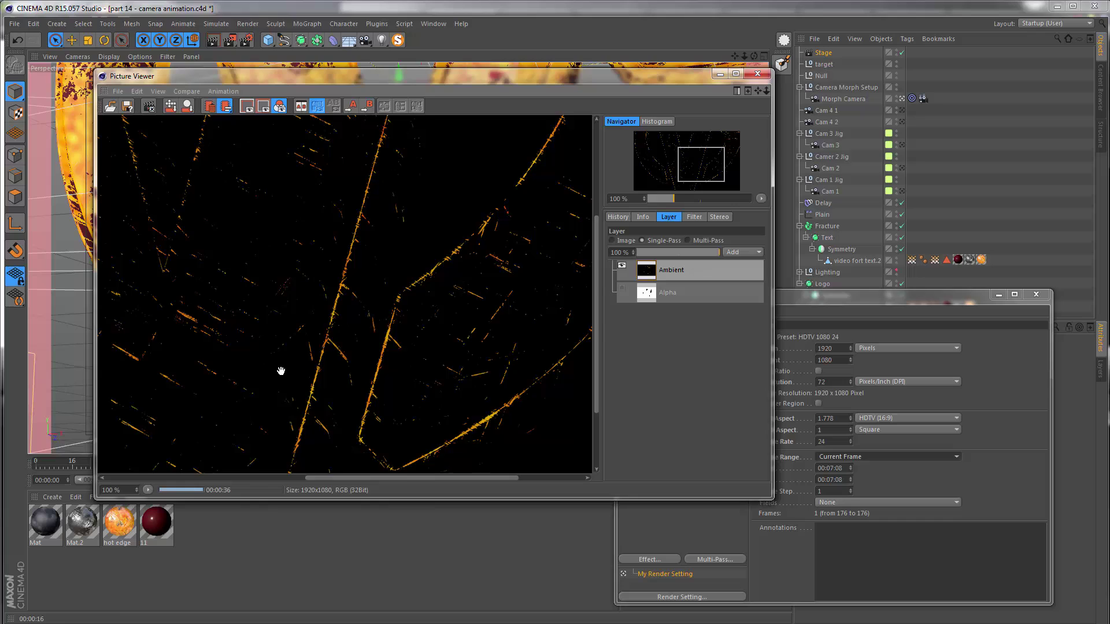
pyautogui.moveTo(413, 311); pyautogui.dragTo(401, 349)
pyautogui.click(671, 292)
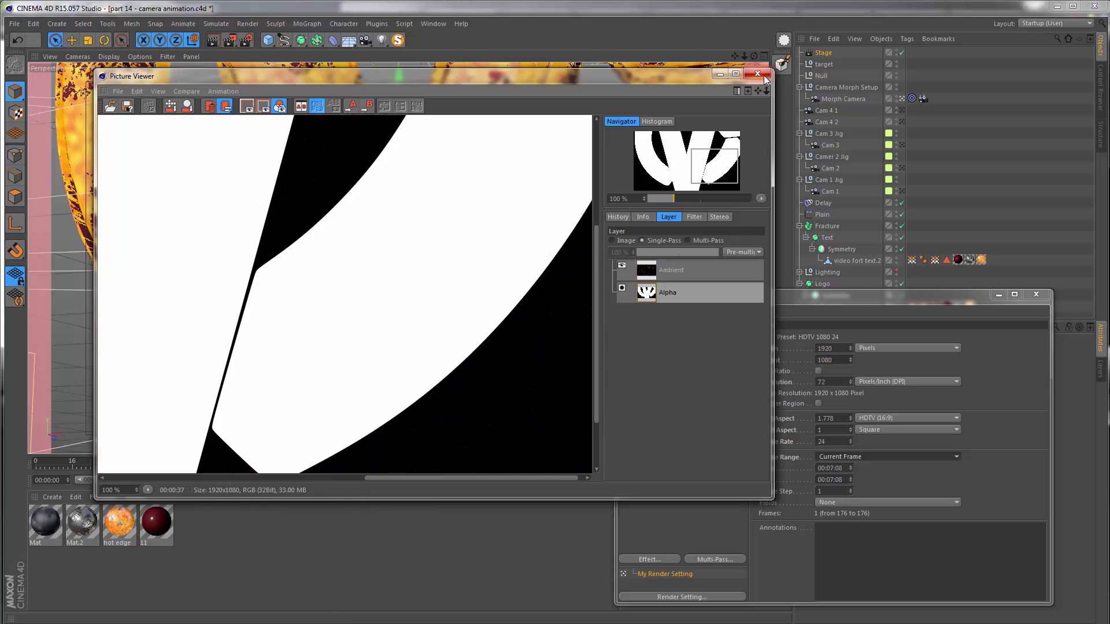
pyautogui.click(764, 75)
# Step: Set the frame range back to All Frames, re-enable saving, and make multi-pass format PNG
pyautogui.click(847, 457)
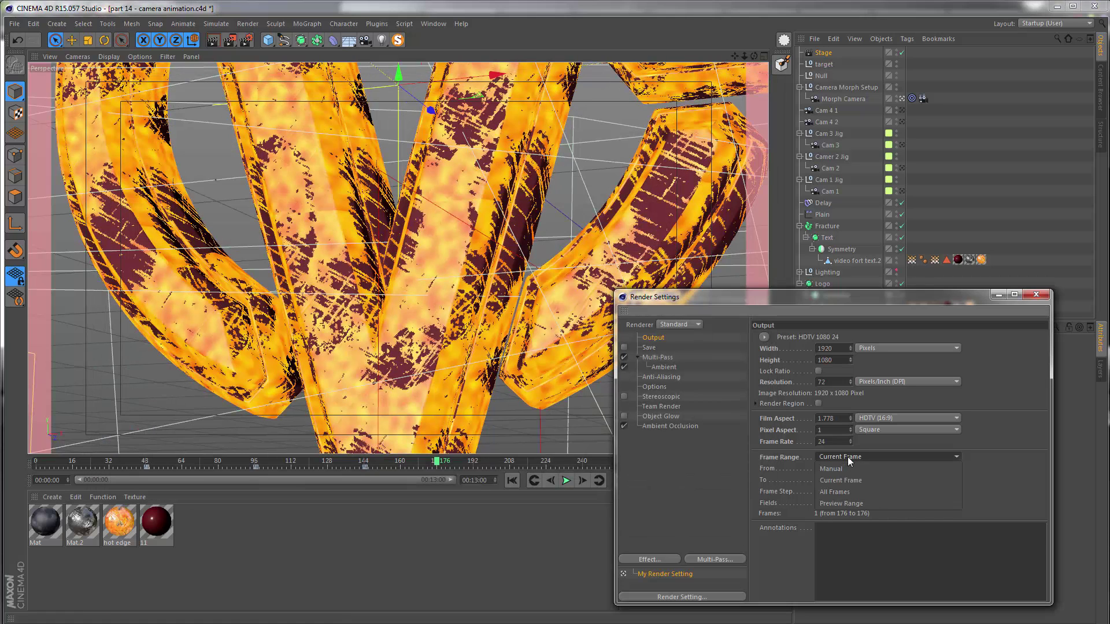
pyautogui.click(839, 494)
pyautogui.click(624, 348)
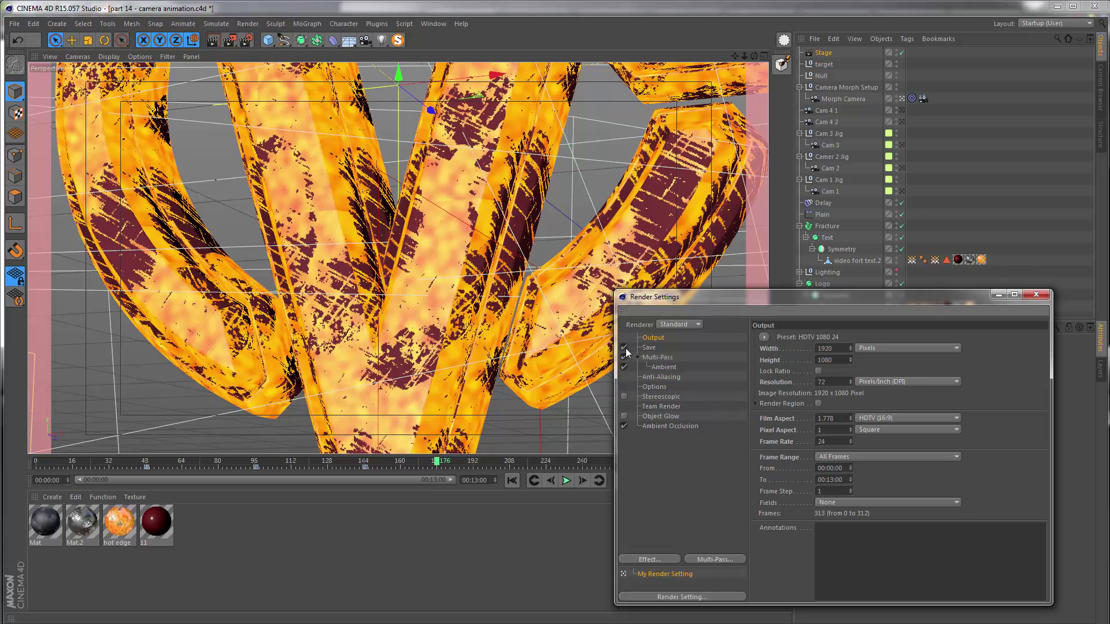
pyautogui.click(649, 348)
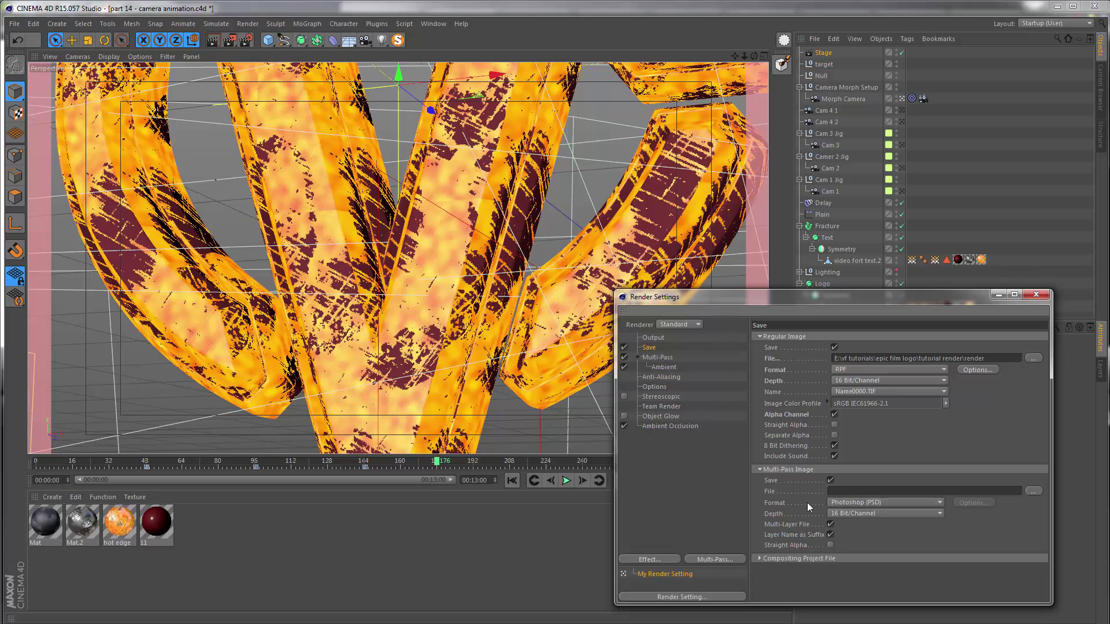
pyautogui.click(853, 504)
pyautogui.click(853, 286)
# Step: Save multi-pass images as 'multi' inside a new 'multi' subfolder of tutorial render
pyautogui.click(1025, 493)
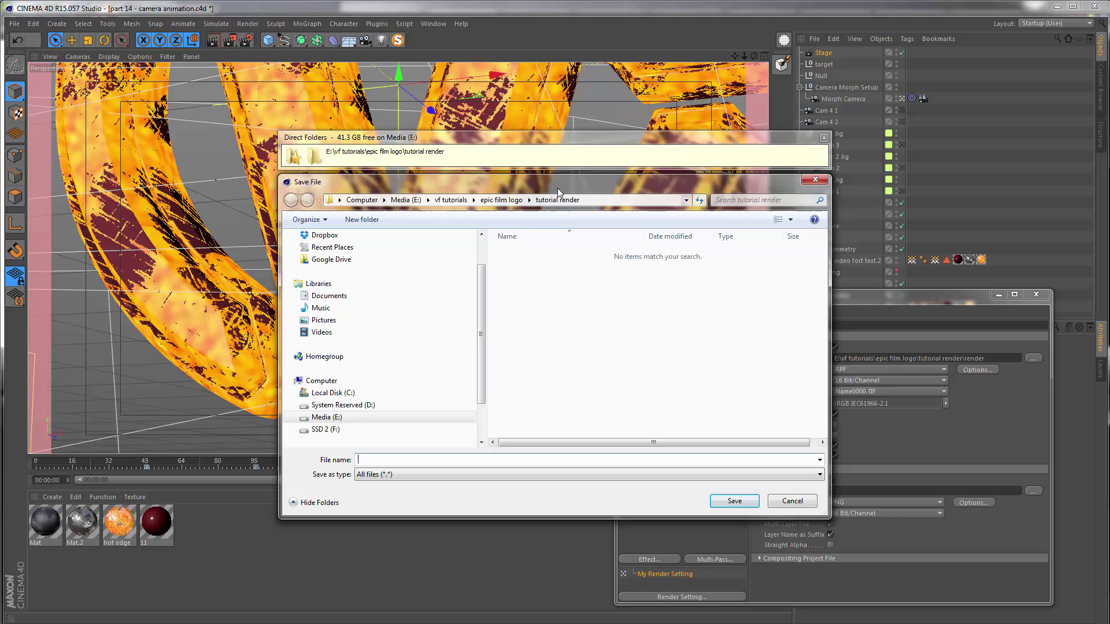
pyautogui.rightClick(548, 308)
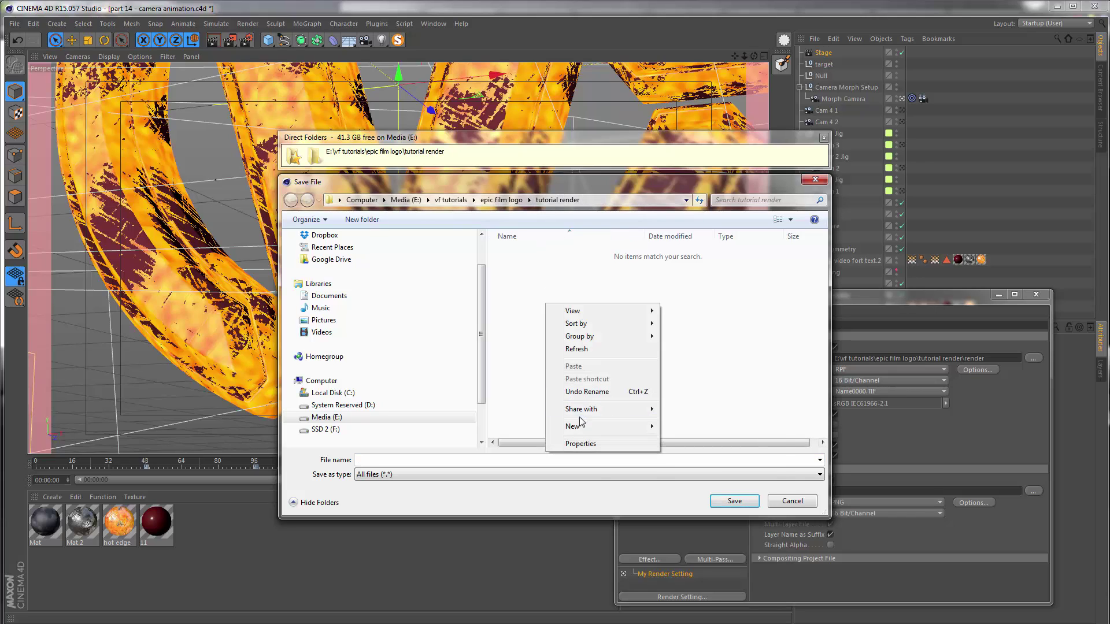
pyautogui.moveTo(606, 423)
pyautogui.click(682, 425)
pyautogui.write('multi')
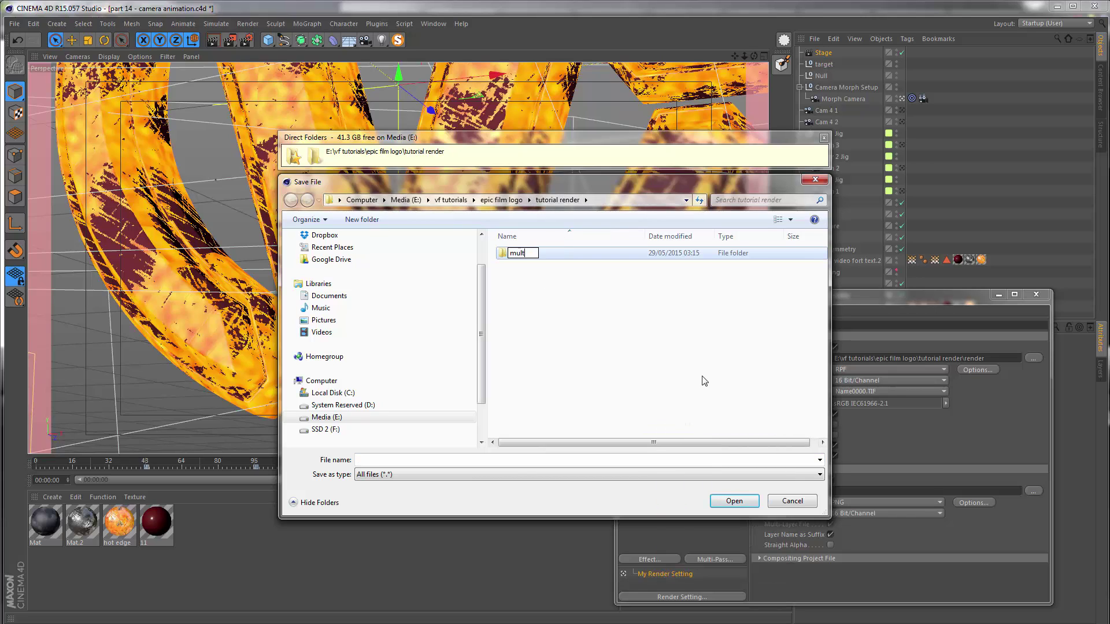
pyautogui.press('Return')
pyautogui.doubleClick(590, 255)
pyautogui.click(472, 464)
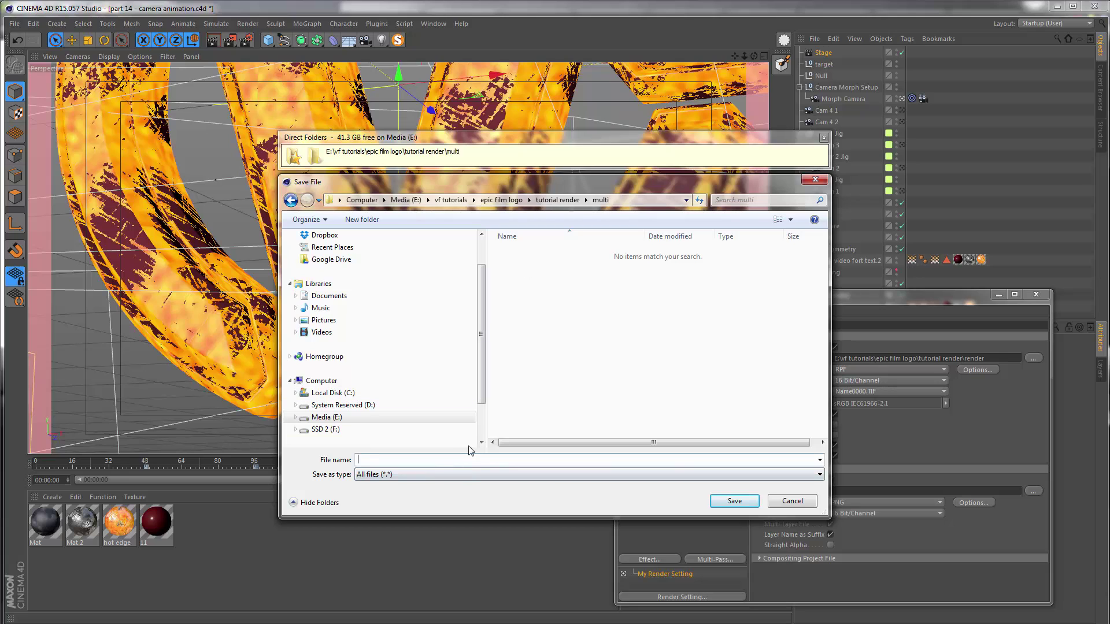
pyautogui.write('multi')
pyautogui.press('Return')
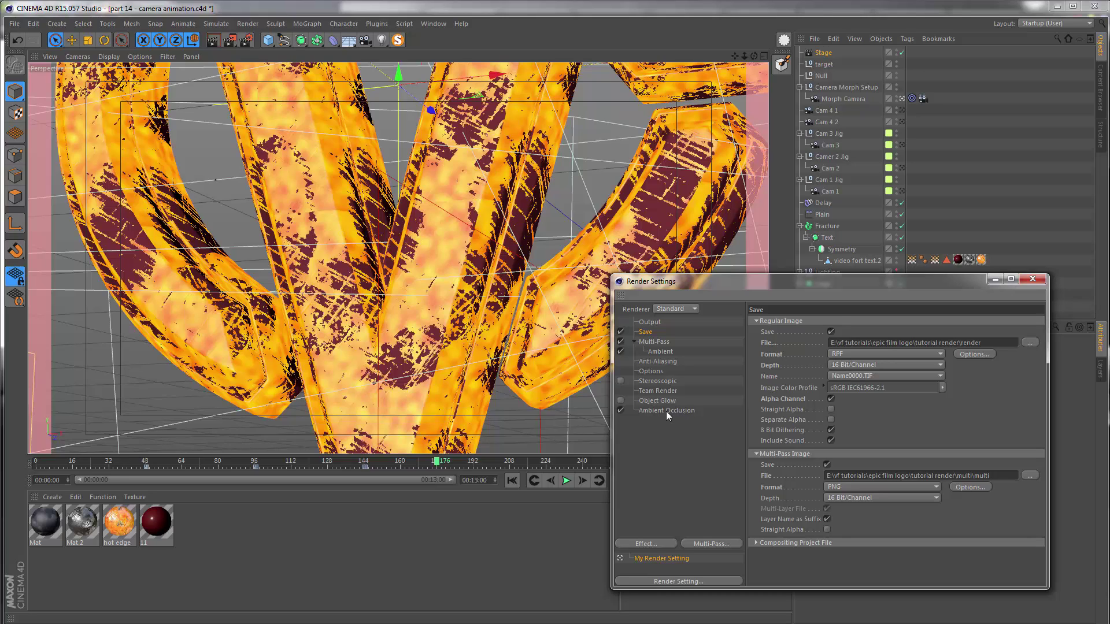
pyautogui.click(666, 411)
pyautogui.click(780, 323)
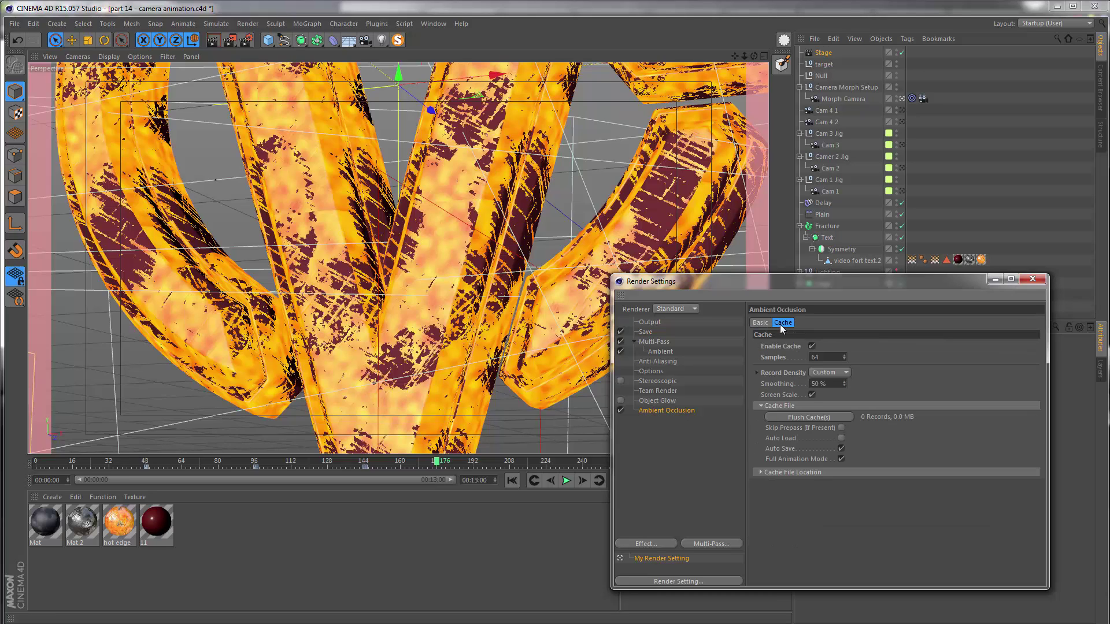
pyautogui.doubleClick(822, 357)
pyautogui.click(757, 373)
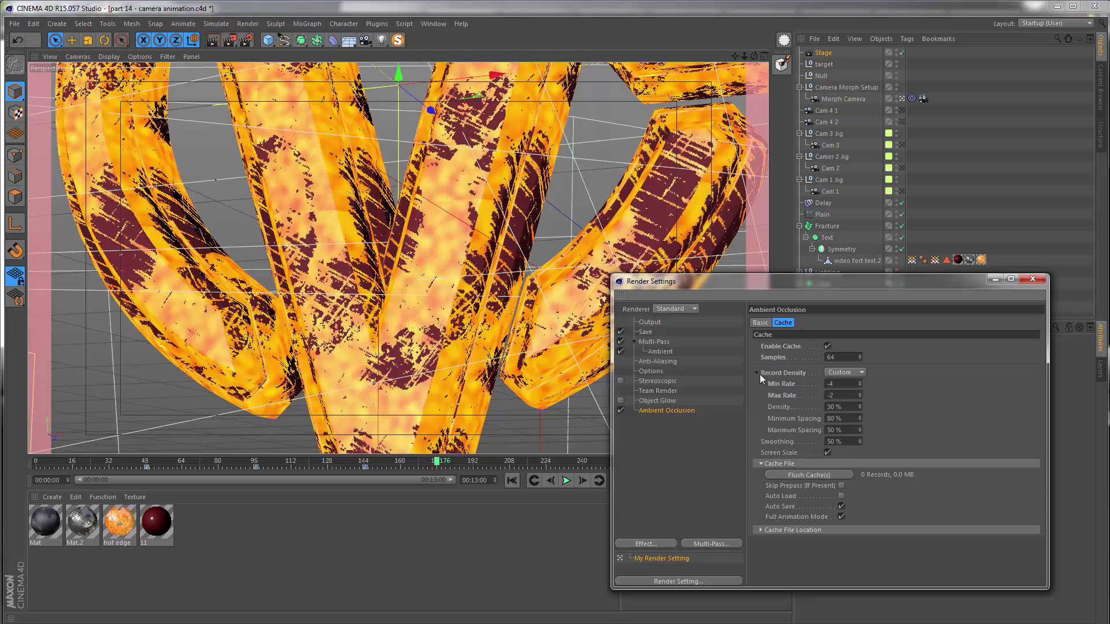
pyautogui.doubleClick(837, 395)
pyautogui.click(842, 407)
pyautogui.click(650, 332)
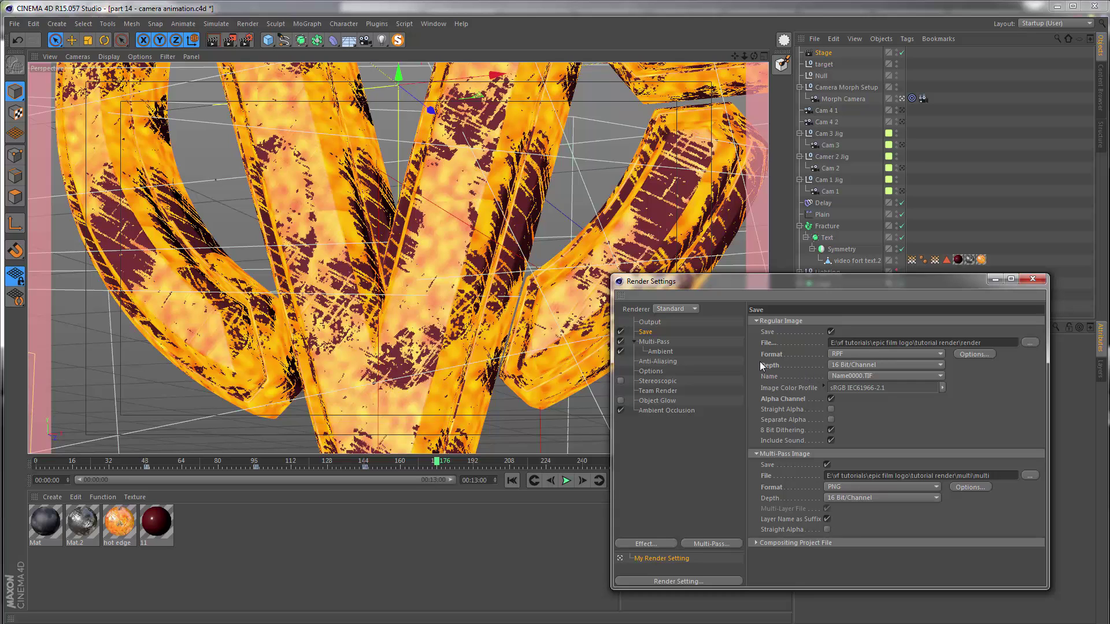
pyautogui.scroll(2, 397, 140)
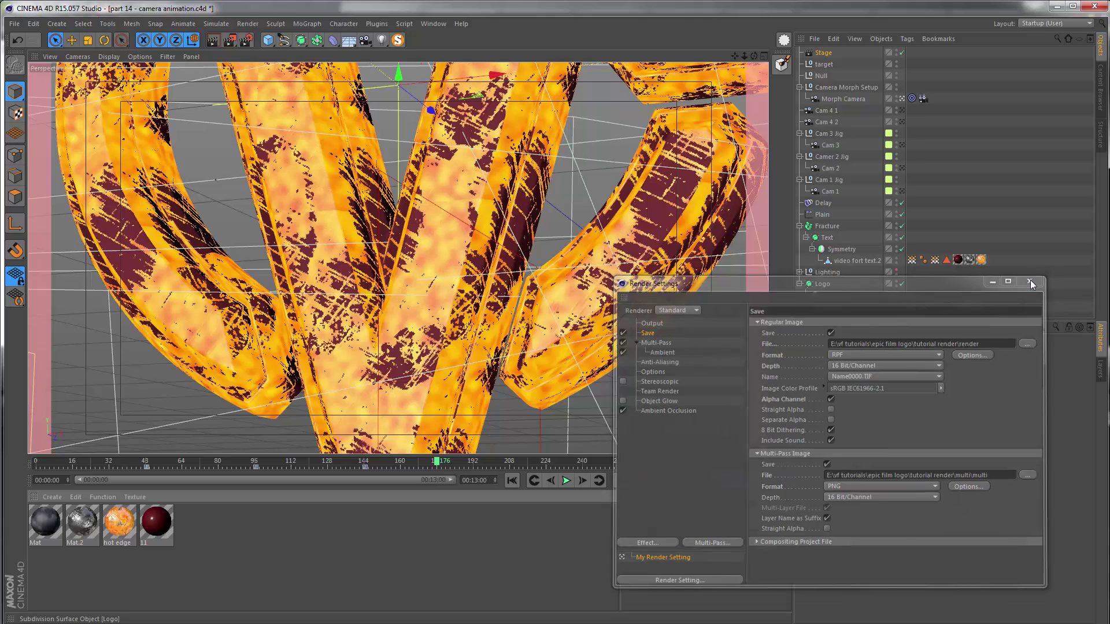
# Step: Expand the Lighting group and make the cloudy sky background visible in the viewport
pyautogui.click(1031, 280)
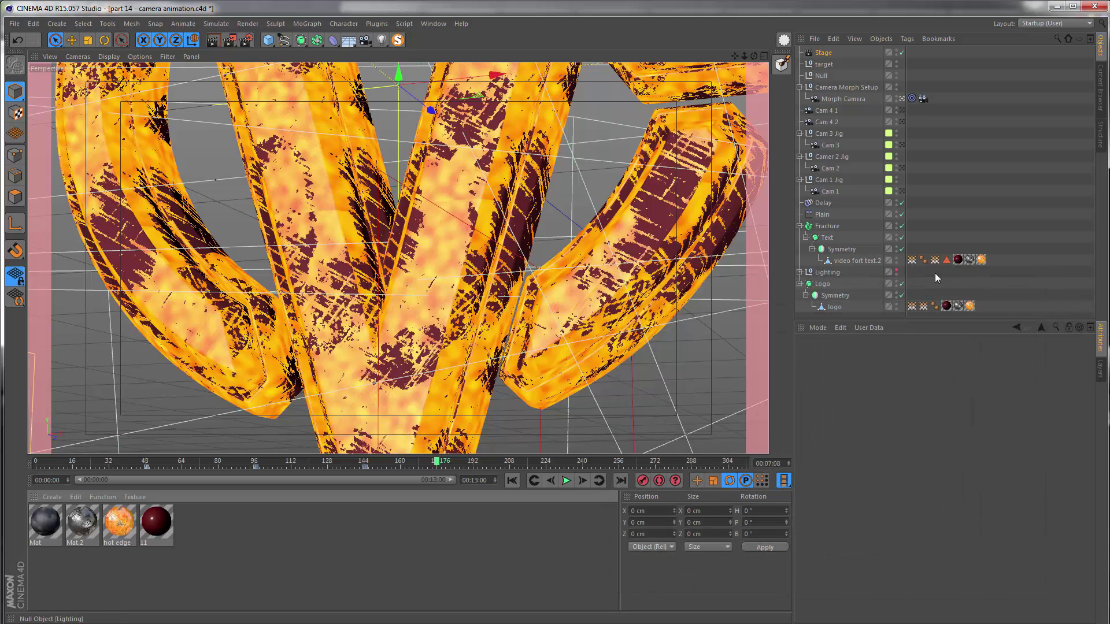
pyautogui.click(826, 272)
pyautogui.click(799, 272)
pyautogui.scroll(-5, 798, 272)
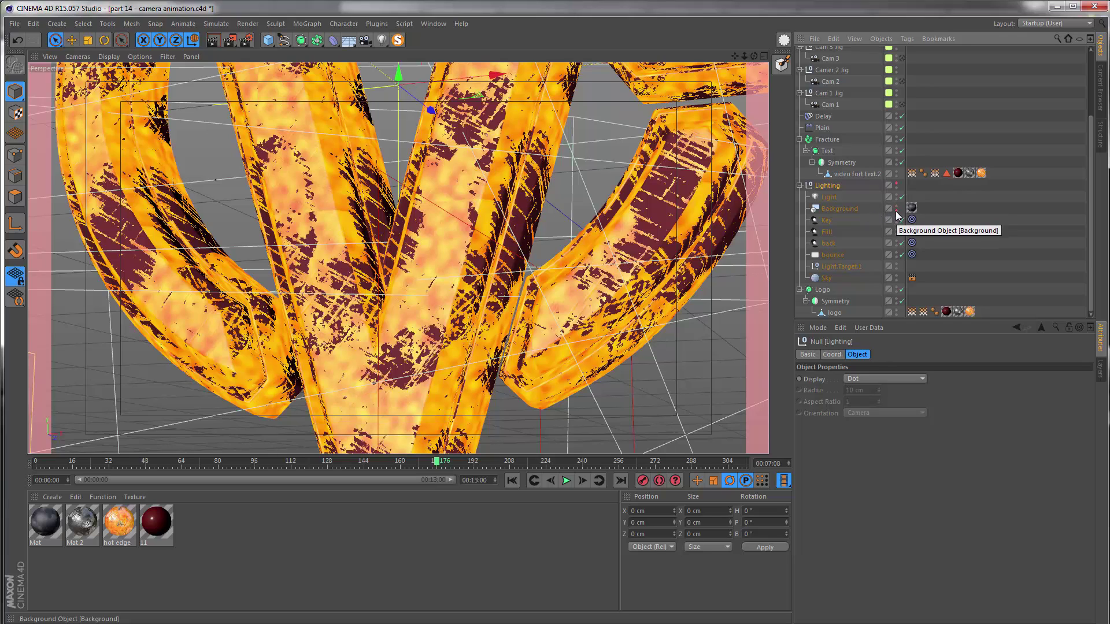
pyautogui.click(896, 183)
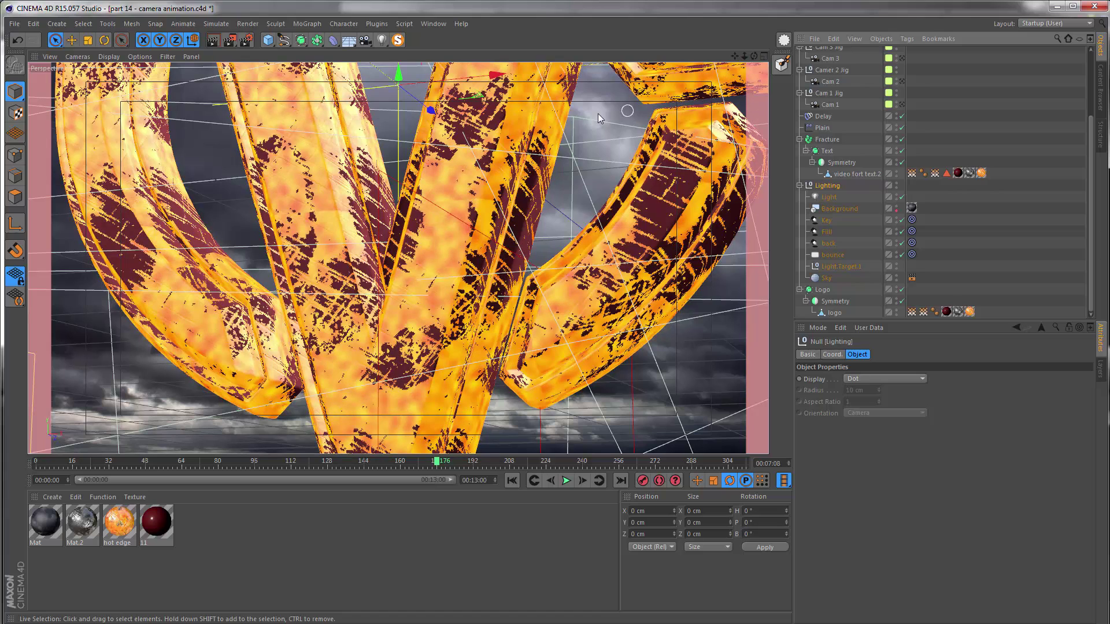
# Step: Delete the Background object and start rendering the 313-frame sequence to the Picture Viewer
pyautogui.click(846, 208)
pyautogui.press('Delete')
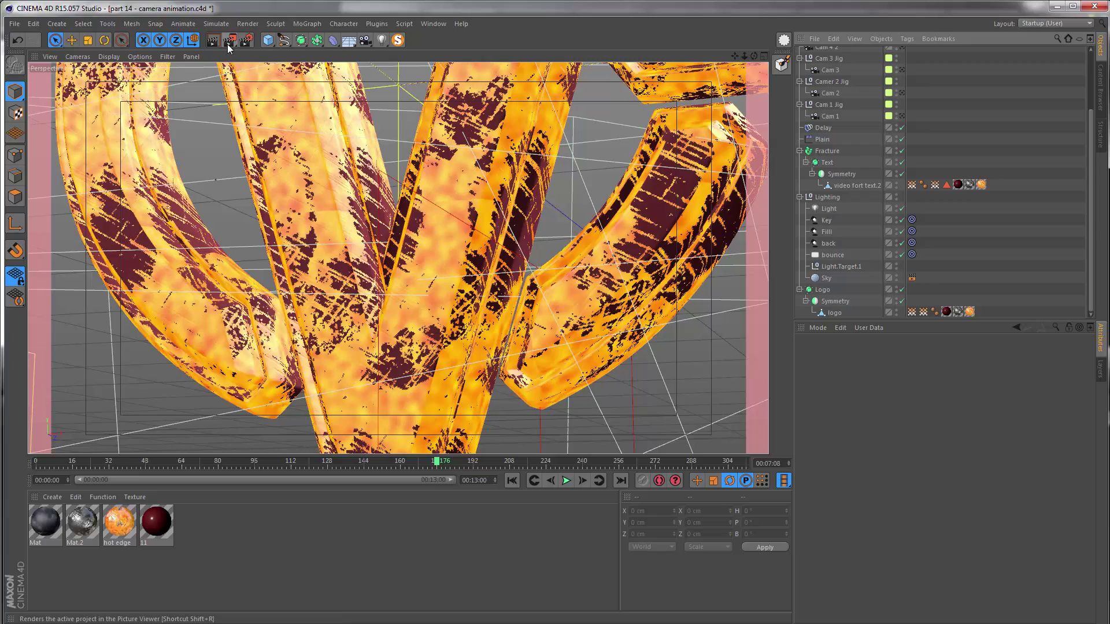
pyautogui.click(228, 43)
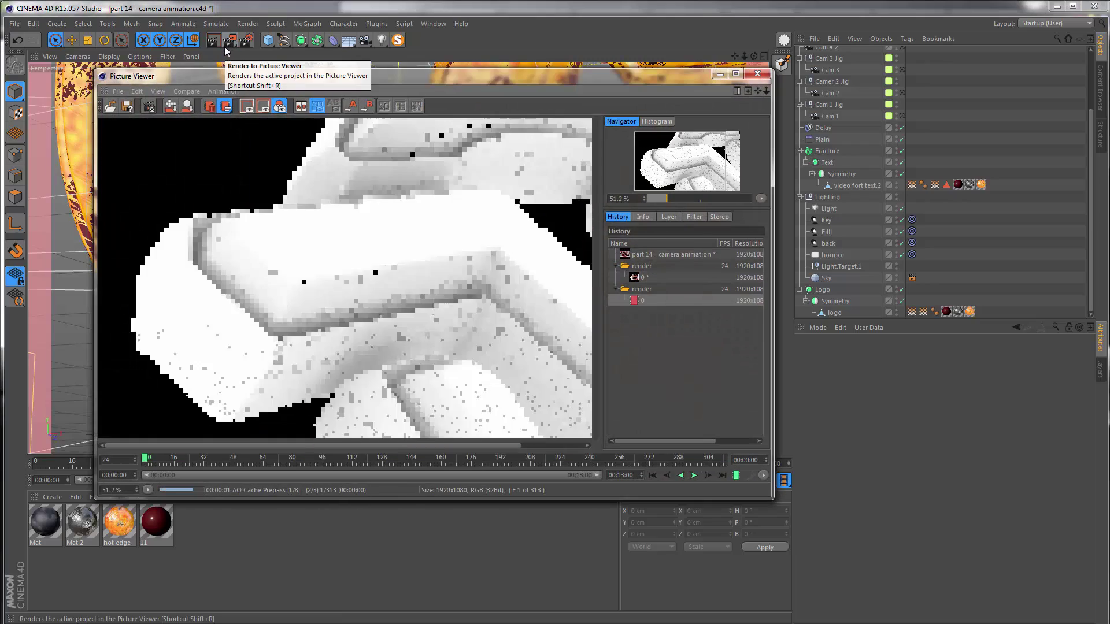